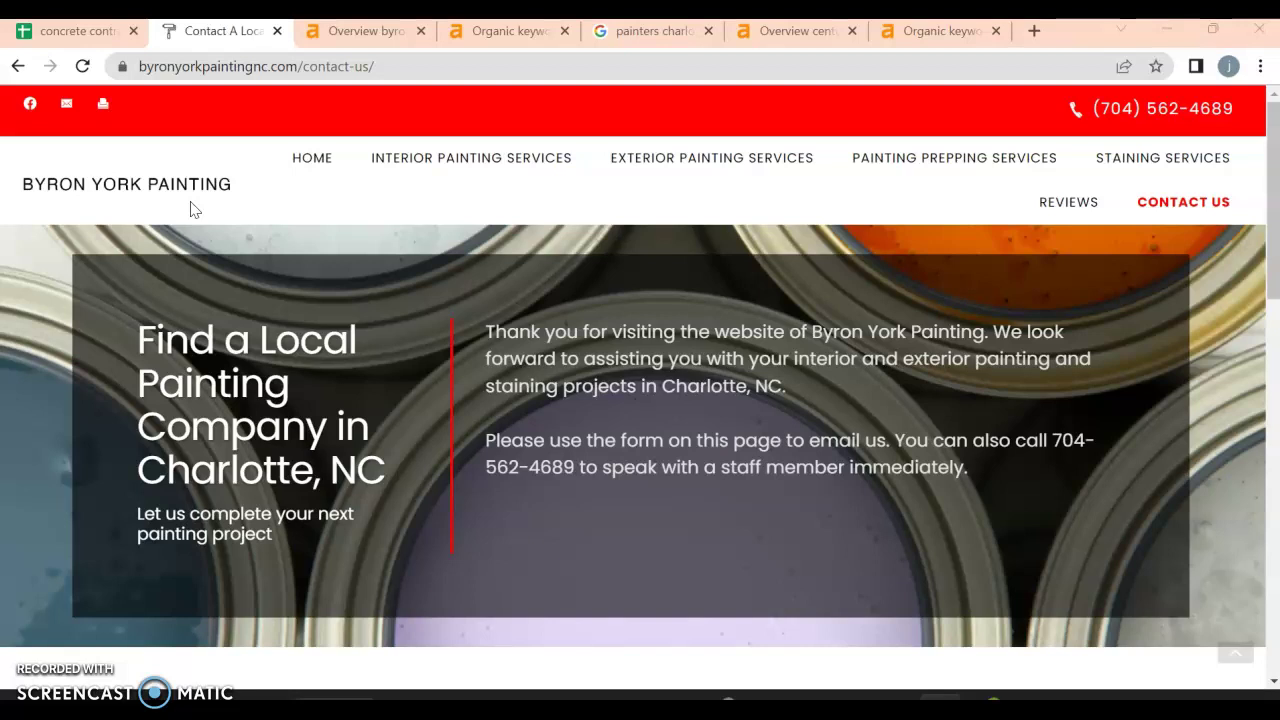
Step: Review Byron York Painting's contact page, from the introductory text through the contact form and business details to the footer
{"action": "left_click", "coordinate": [266, 186]}
{"action": "left_click", "coordinate": [133, 207]}
{"action": "scroll", "coordinate": [778, 463], "scroll_direction": "down", "scroll_amount": 1}
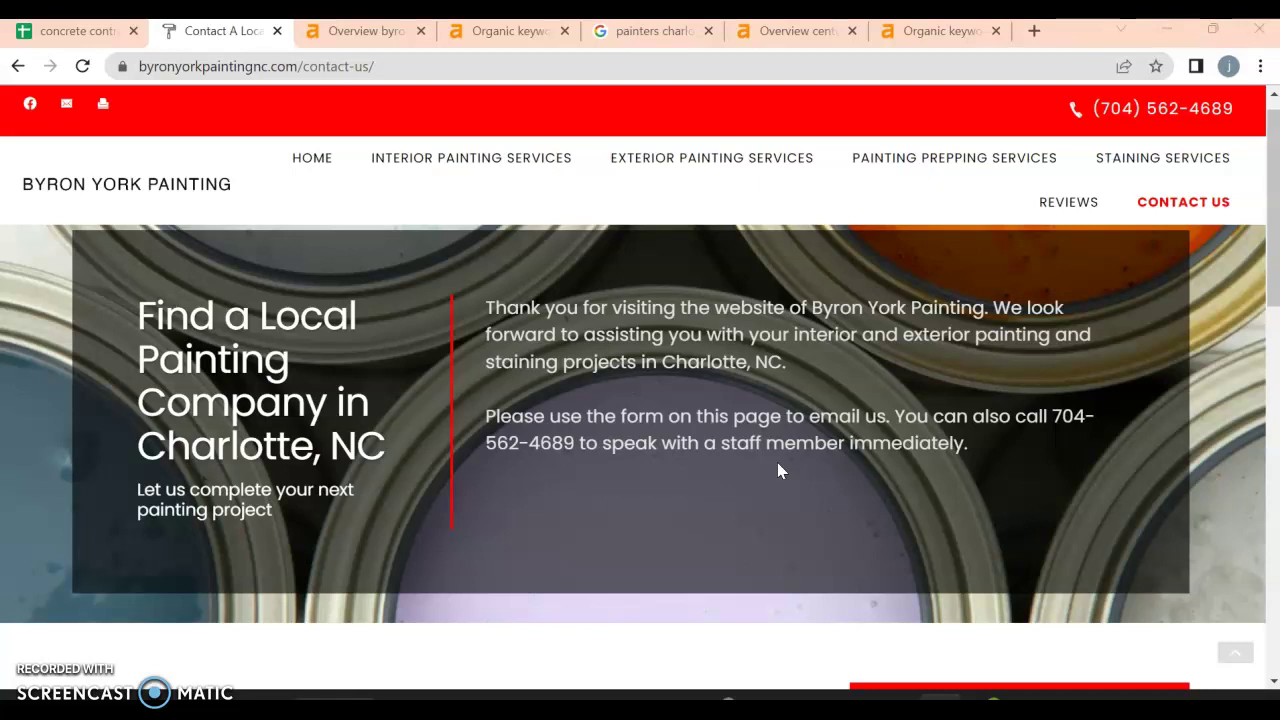
{"action": "scroll", "coordinate": [777, 462], "scroll_direction": "down", "scroll_amount": 1}
{"action": "left_click", "coordinate": [658, 512]}
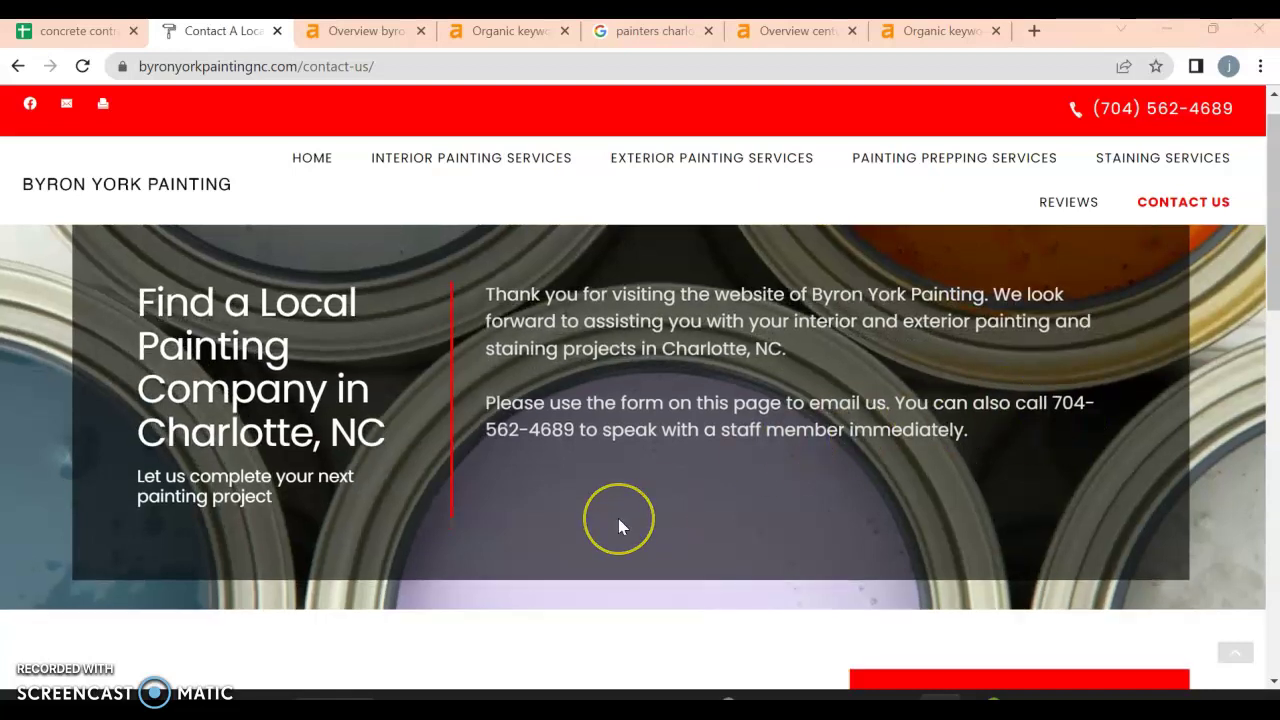
{"action": "scroll", "coordinate": [619, 521], "scroll_direction": "down", "scroll_amount": 4}
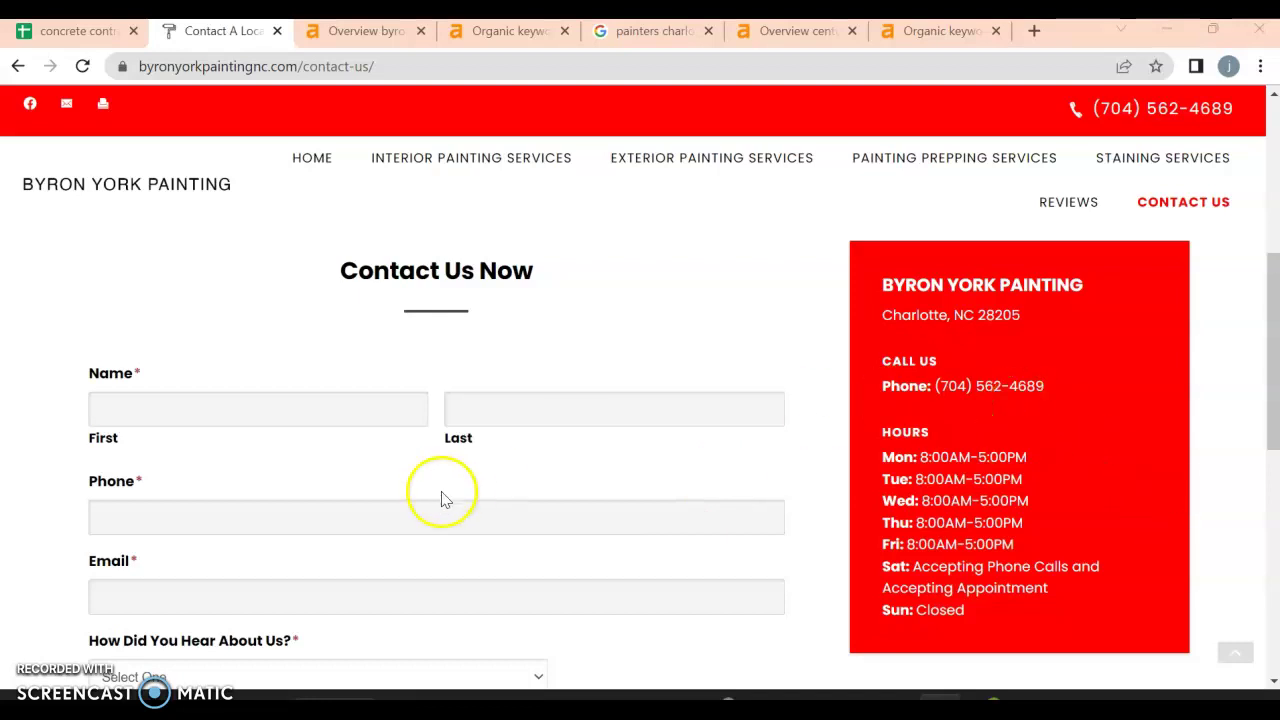
{"action": "scroll", "coordinate": [445, 500], "scroll_direction": "down", "scroll_amount": 2}
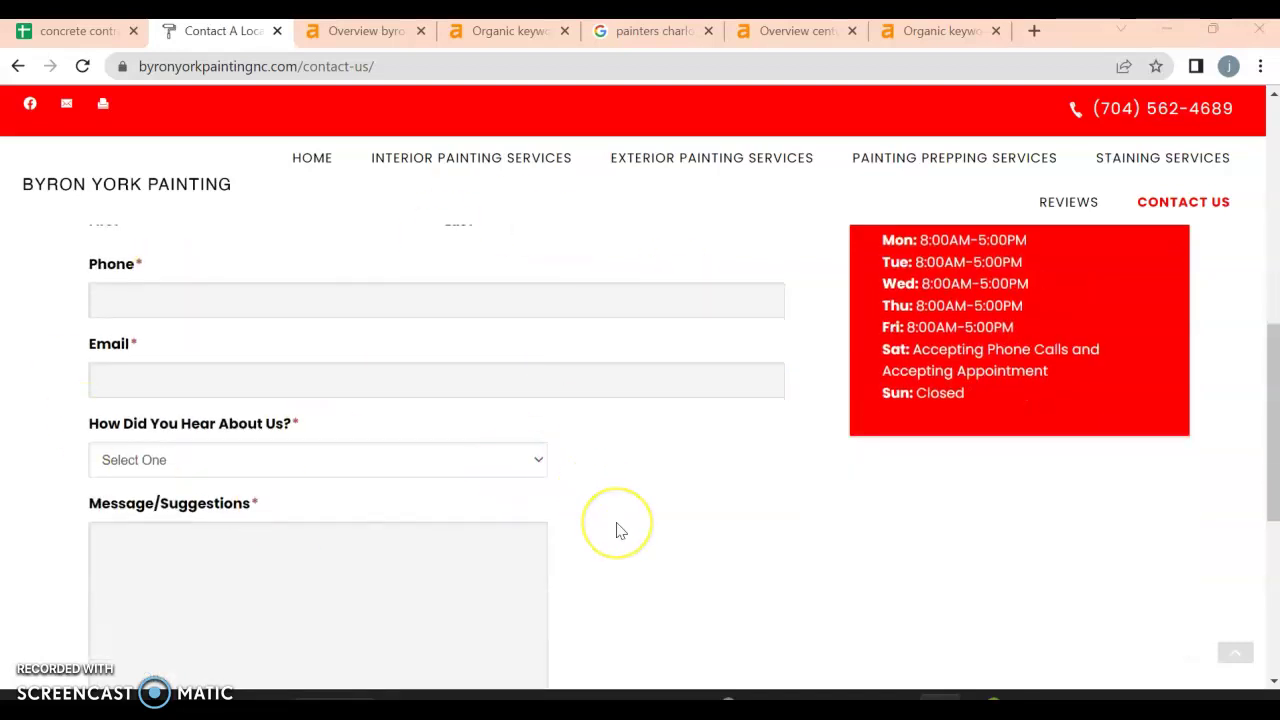
{"action": "scroll", "coordinate": [617, 530], "scroll_direction": "down", "scroll_amount": 2}
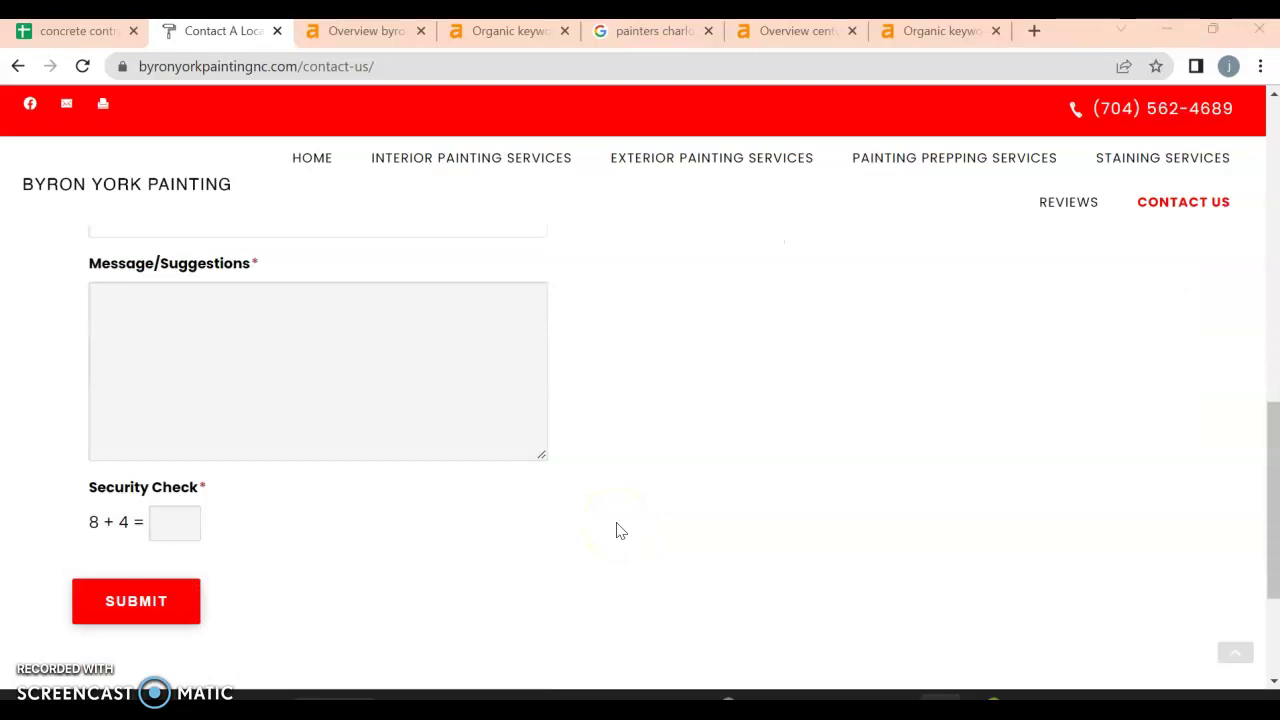
{"action": "scroll", "coordinate": [617, 530], "scroll_direction": "down", "scroll_amount": 2}
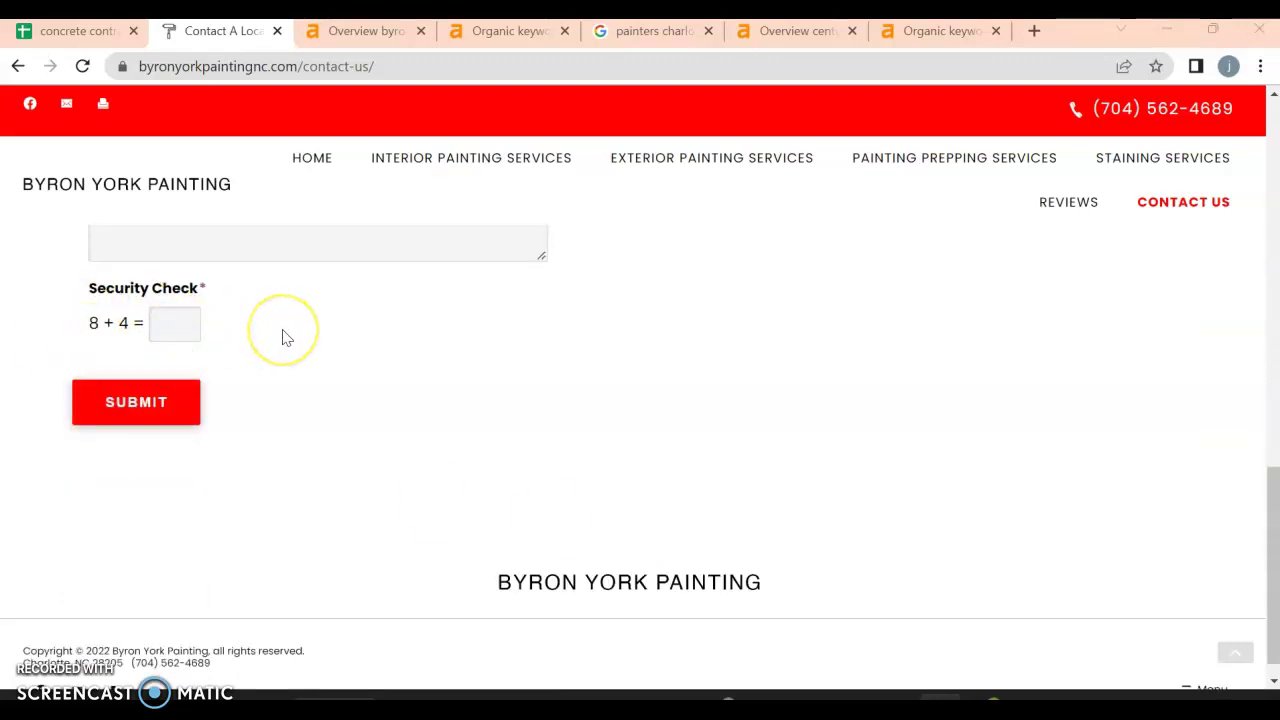
{"action": "scroll", "coordinate": [606, 362], "scroll_direction": "down", "scroll_amount": 1}
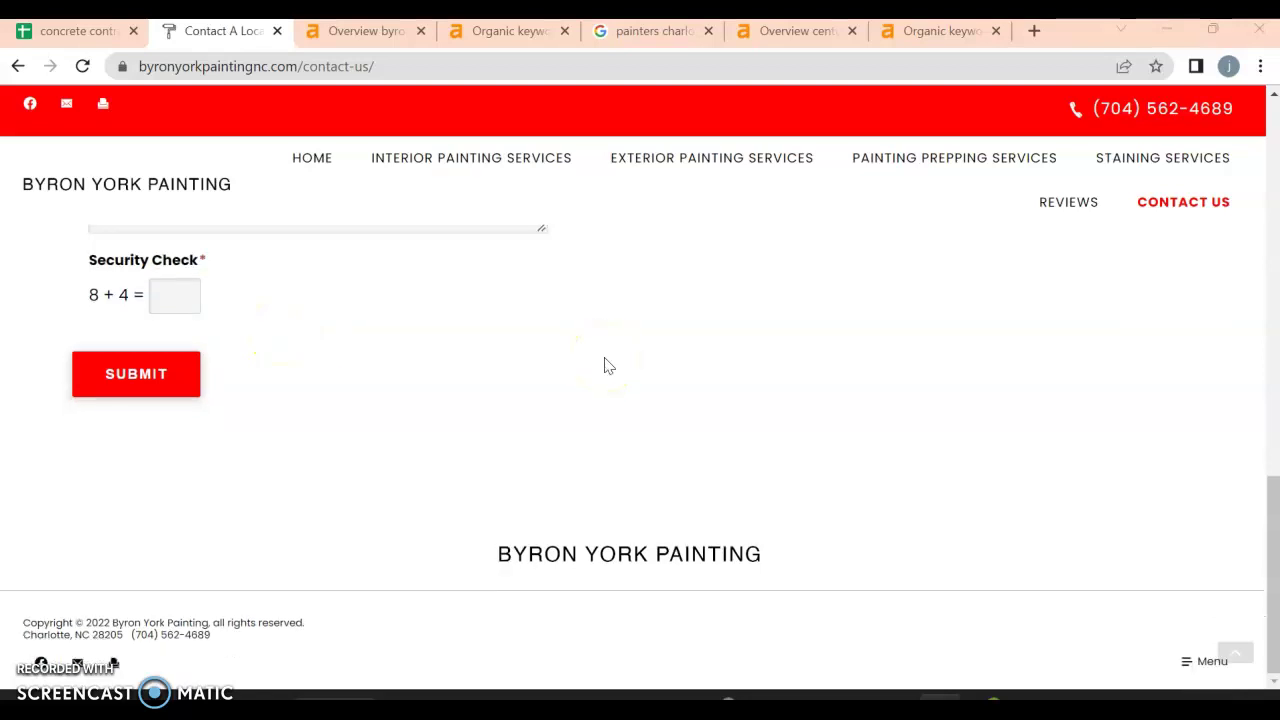
{"action": "scroll", "coordinate": [606, 365], "scroll_direction": "up", "scroll_amount": 15}
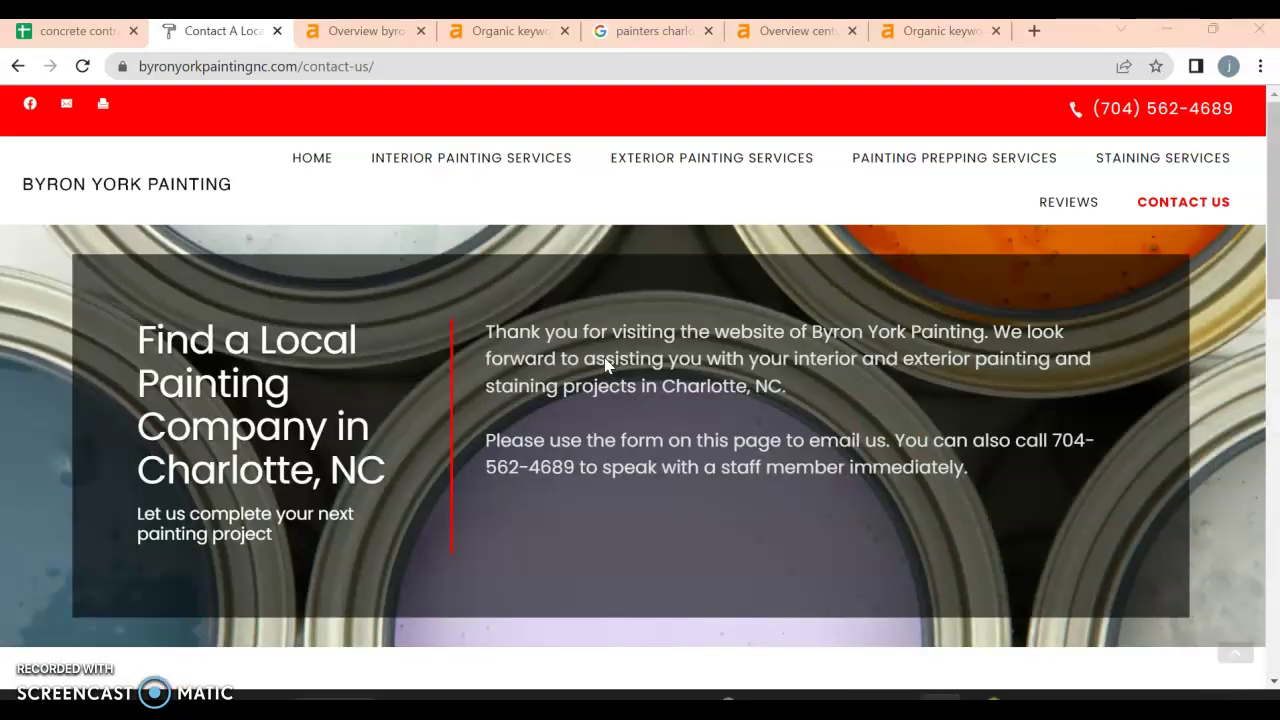
{"action": "scroll", "coordinate": [605, 365], "scroll_direction": "down", "scroll_amount": 15}
{"action": "scroll", "coordinate": [605, 365], "scroll_direction": "up", "scroll_amount": 8}
{"action": "scroll", "coordinate": [605, 365], "scroll_direction": "down", "scroll_amount": 3}
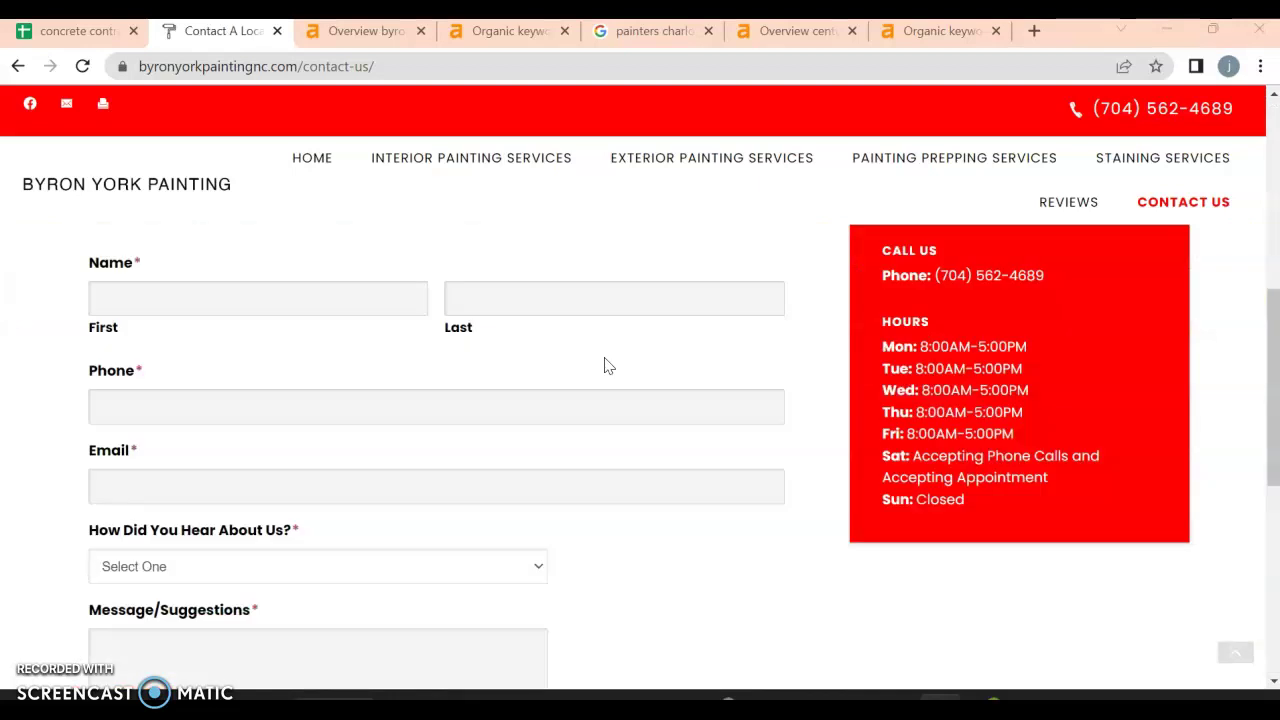
{"action": "scroll", "coordinate": [605, 365], "scroll_direction": "down", "scroll_amount": 5}
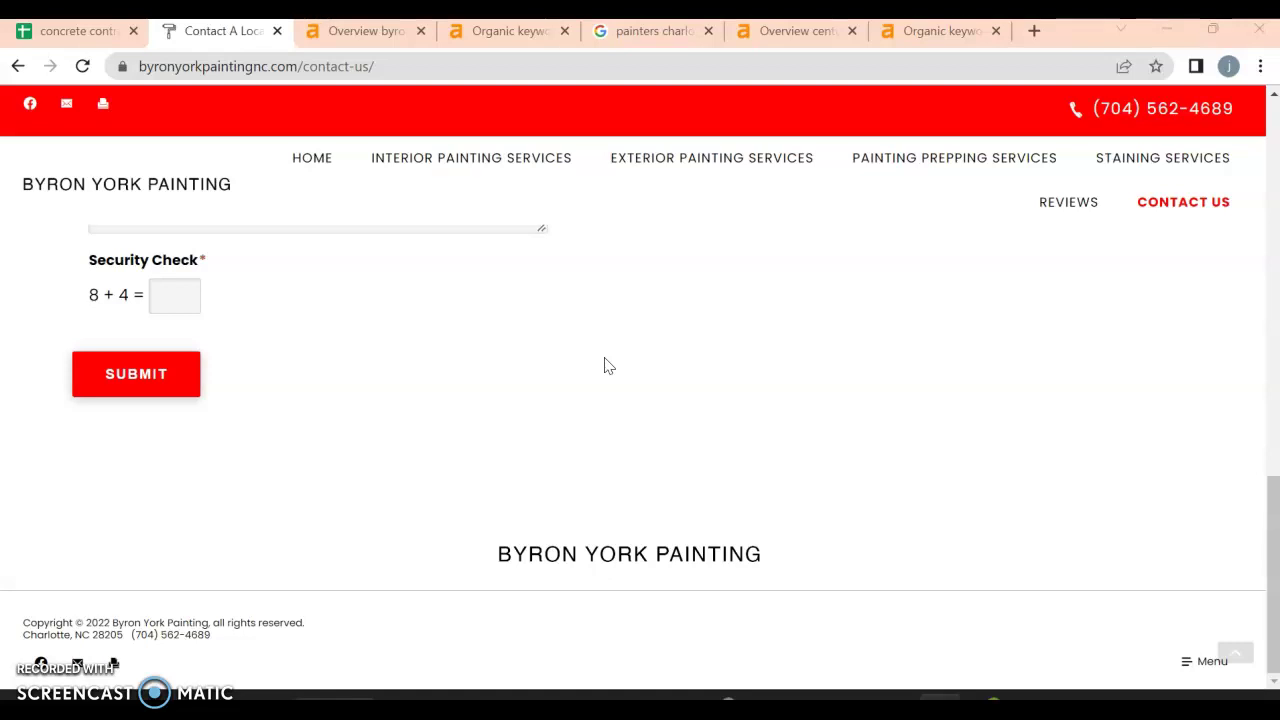
Step: Check the Ahrefs overview for byronyorkpaintingnc.com and examine the site's organic keywords with their volumes and positions
{"action": "left_click", "coordinate": [355, 35]}
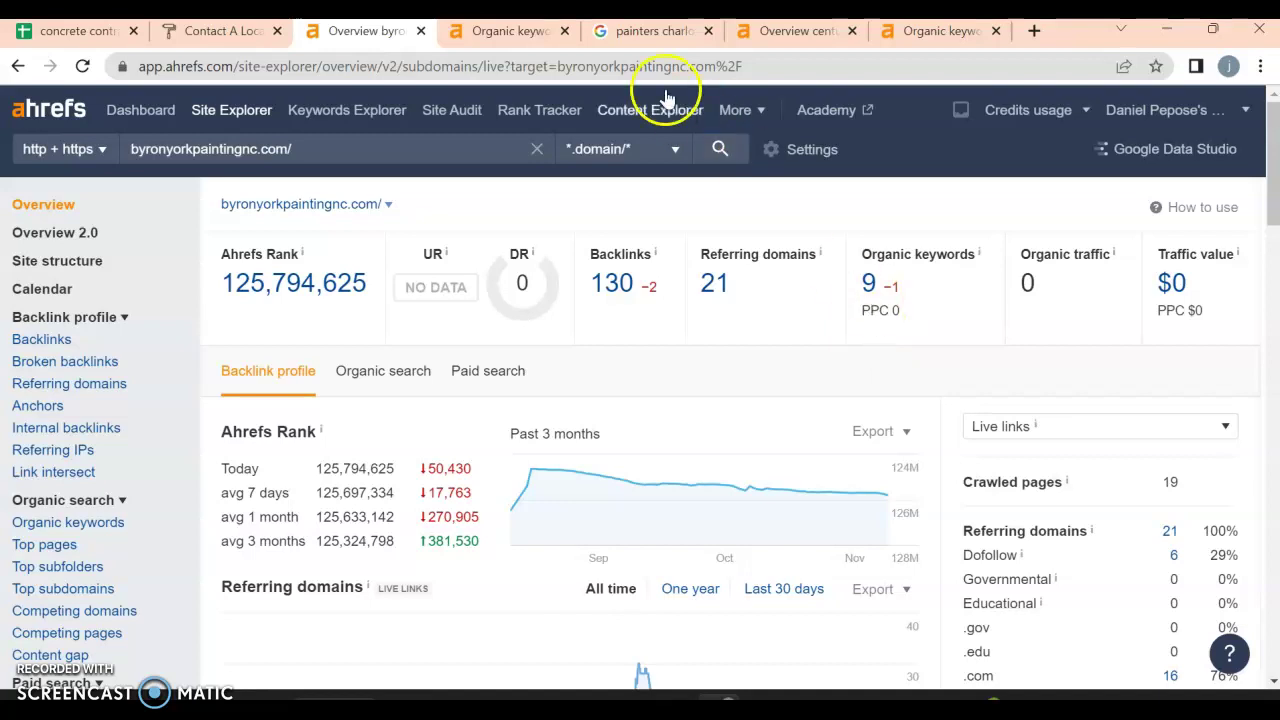
{"action": "left_click", "coordinate": [528, 33]}
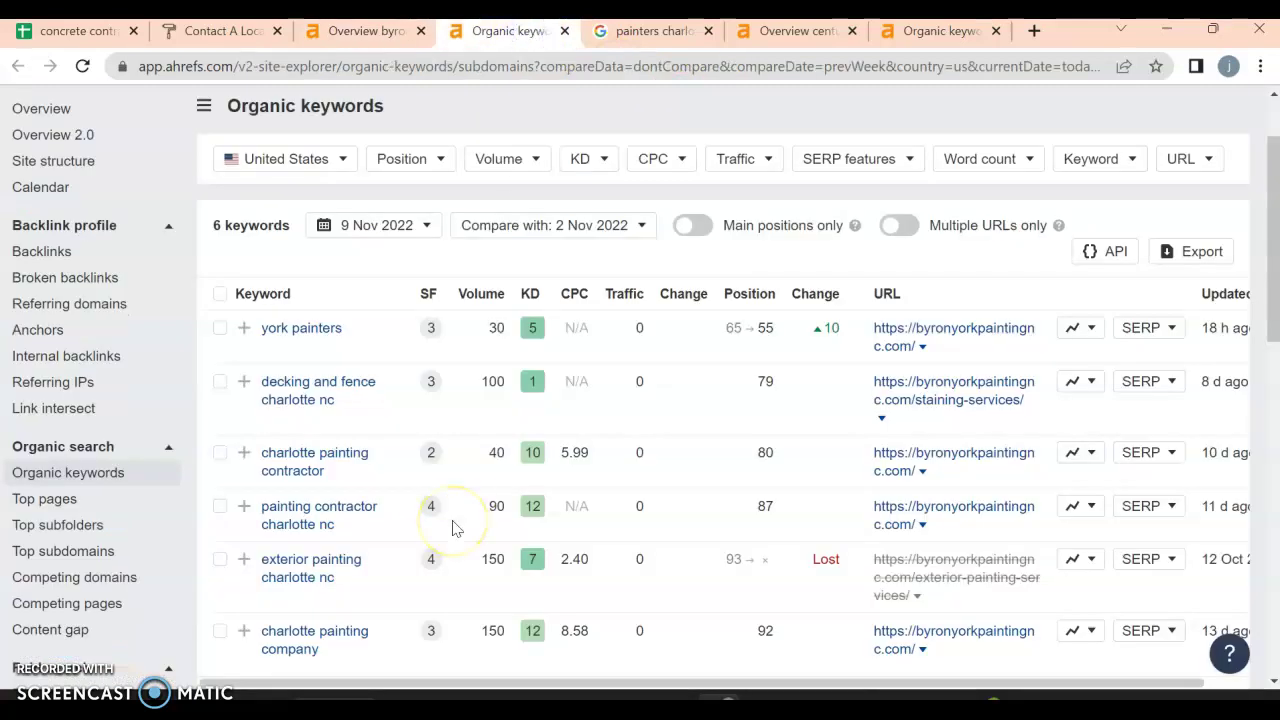
{"action": "scroll", "coordinate": [452, 523], "scroll_direction": "down", "scroll_amount": 1}
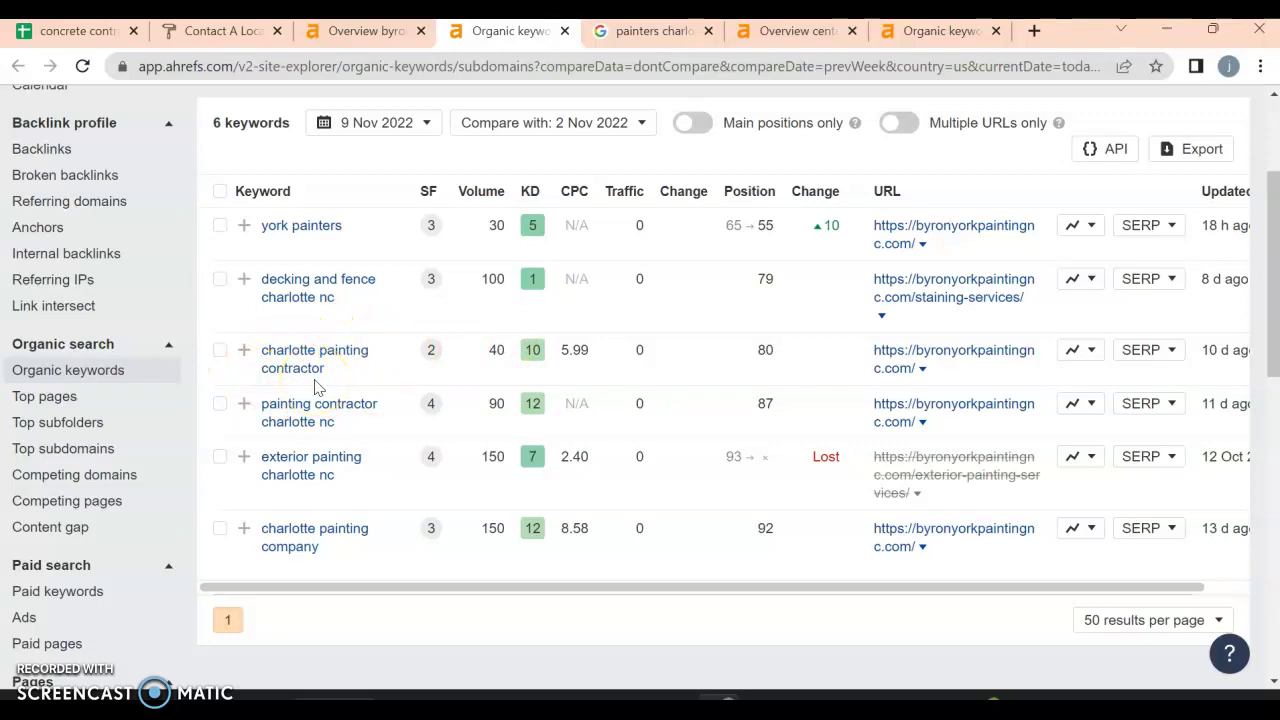
Step: Examine the sponsored and local business listings in the Google results for "painters charlotte nc"
{"action": "left_click", "coordinate": [655, 31]}
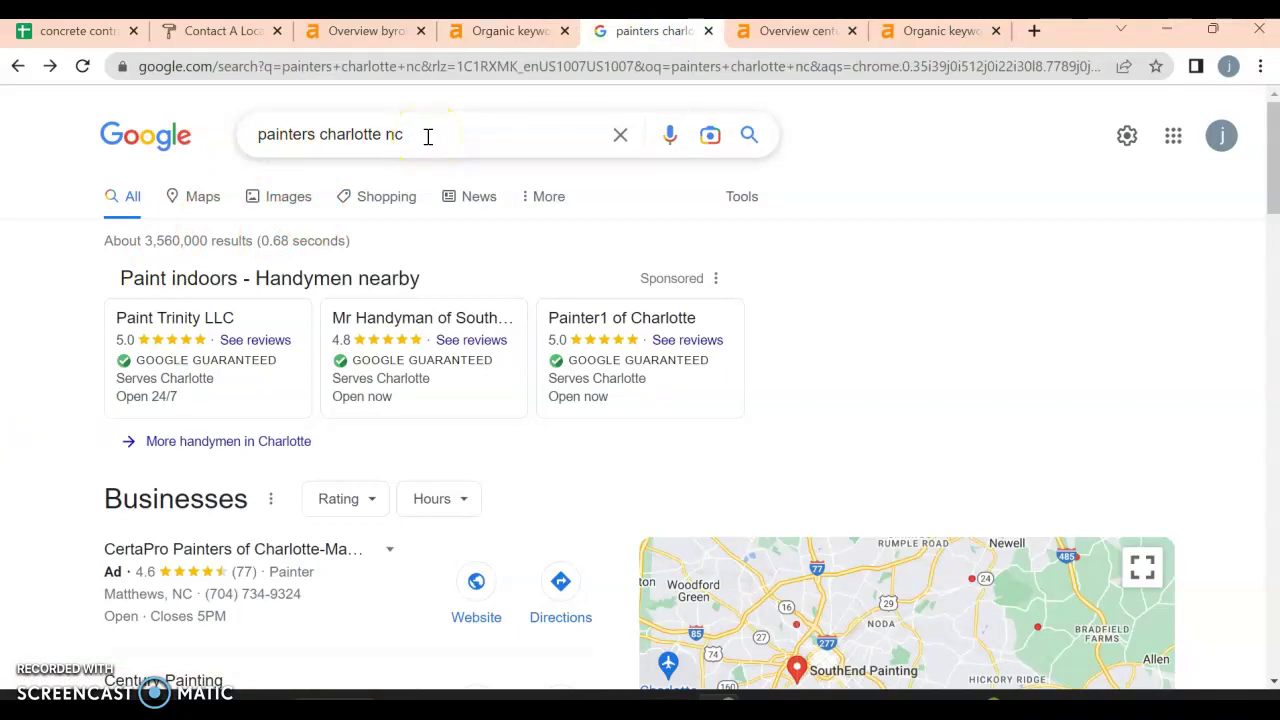
{"action": "scroll", "coordinate": [427, 137], "scroll_direction": "down", "scroll_amount": 1}
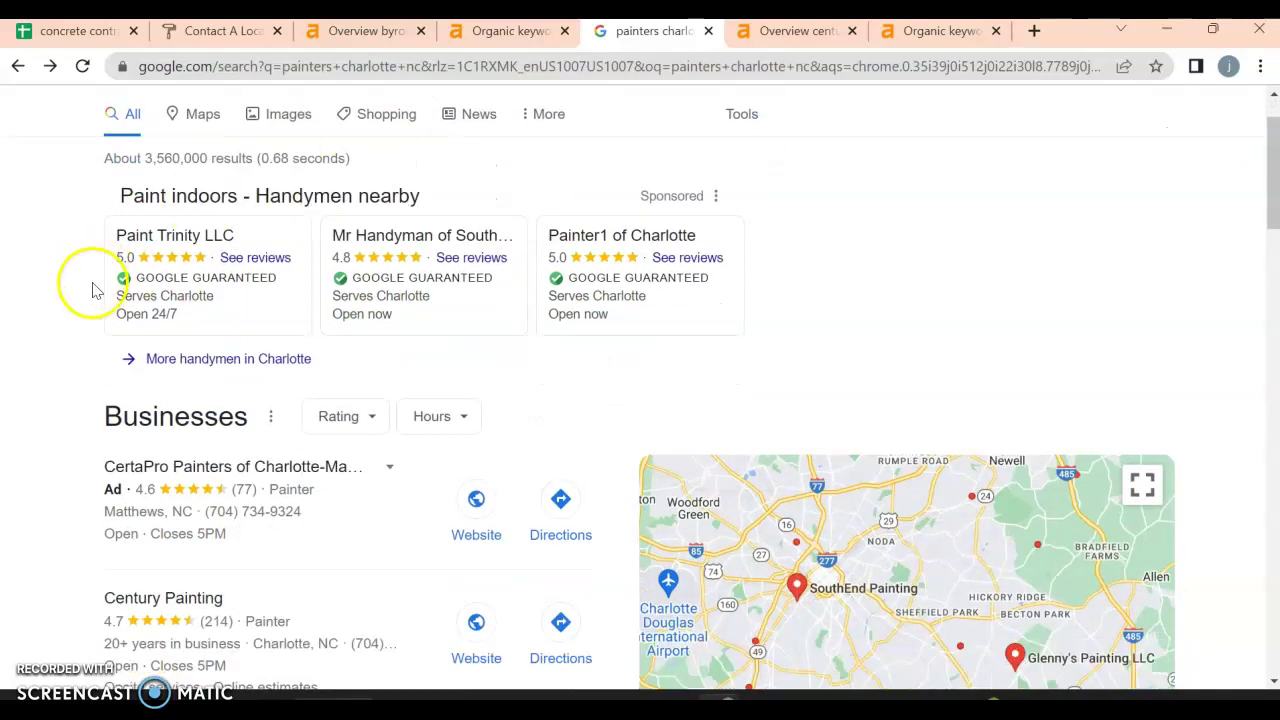
{"action": "mouse_move", "coordinate": [690, 295]}
{"action": "scroll", "coordinate": [457, 358], "scroll_direction": "down", "scroll_amount": 3}
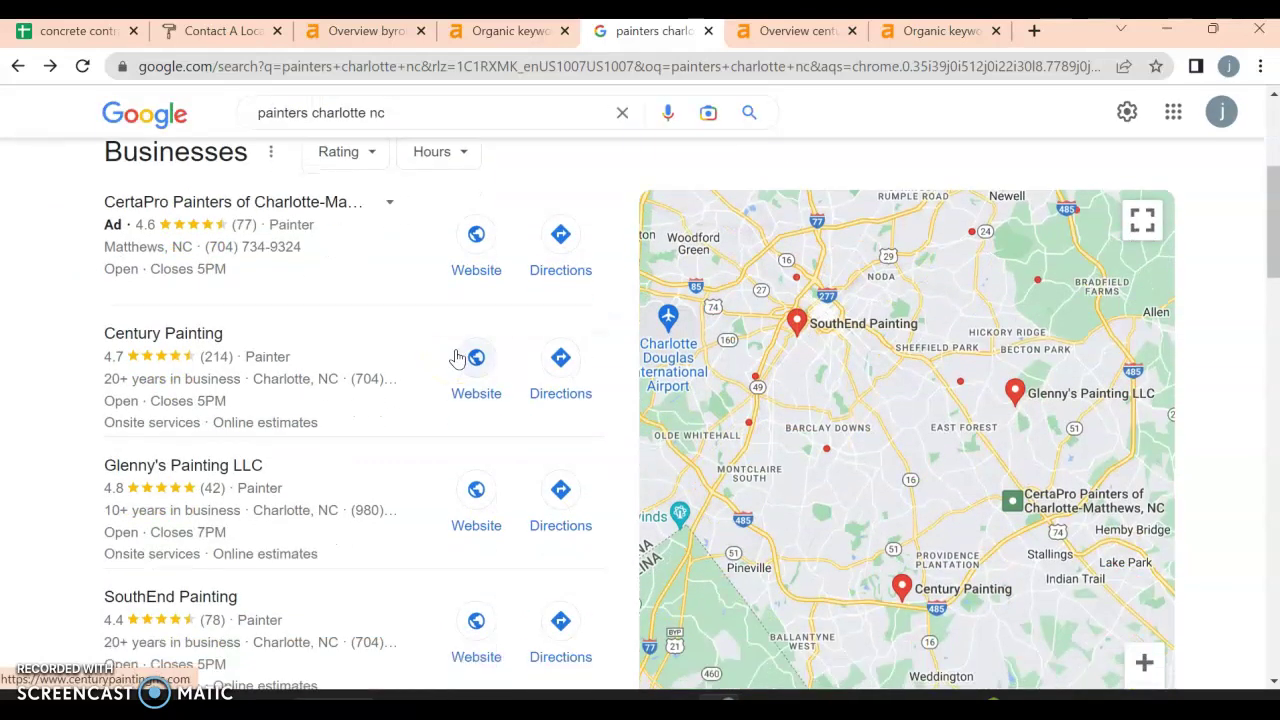
{"action": "scroll", "coordinate": [457, 358], "scroll_direction": "down", "scroll_amount": 1}
{"action": "left_click", "coordinate": [465, 314]}
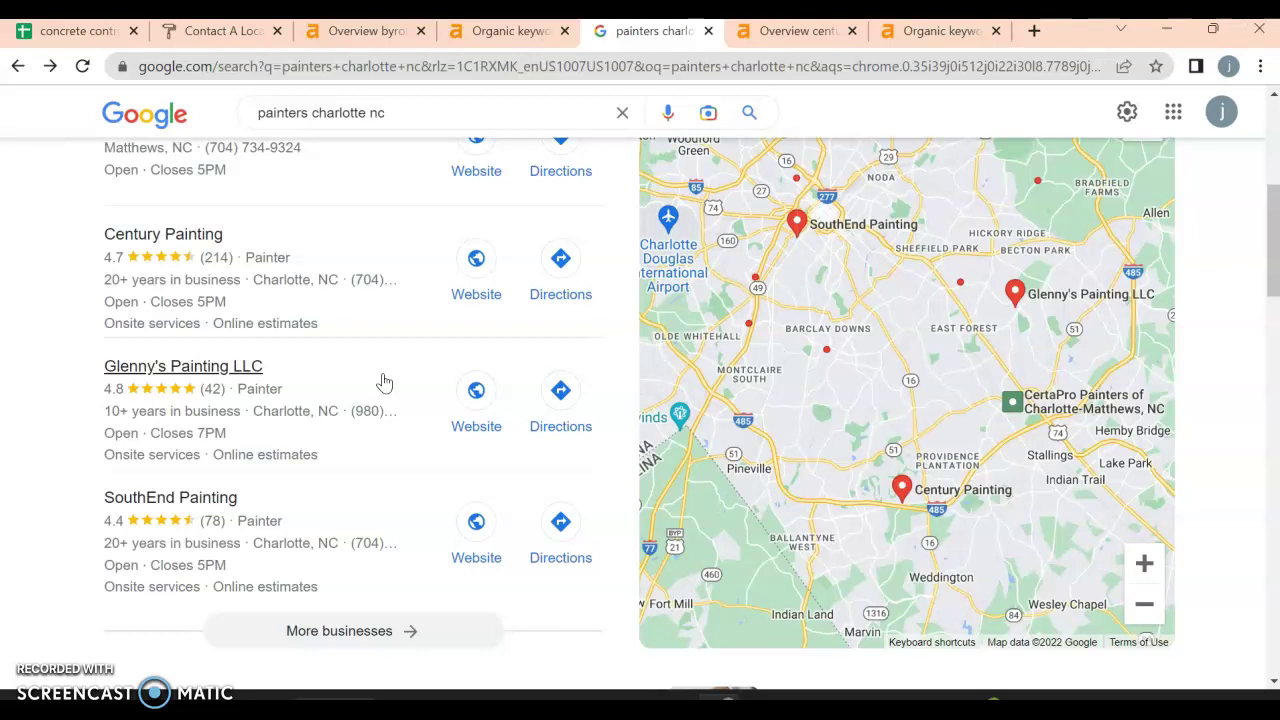
Step: Look through the organic results for "painters charlotte nc" below the local businesses, down to the Century Painting listing
{"action": "scroll", "coordinate": [383, 382], "scroll_direction": "down", "scroll_amount": 2}
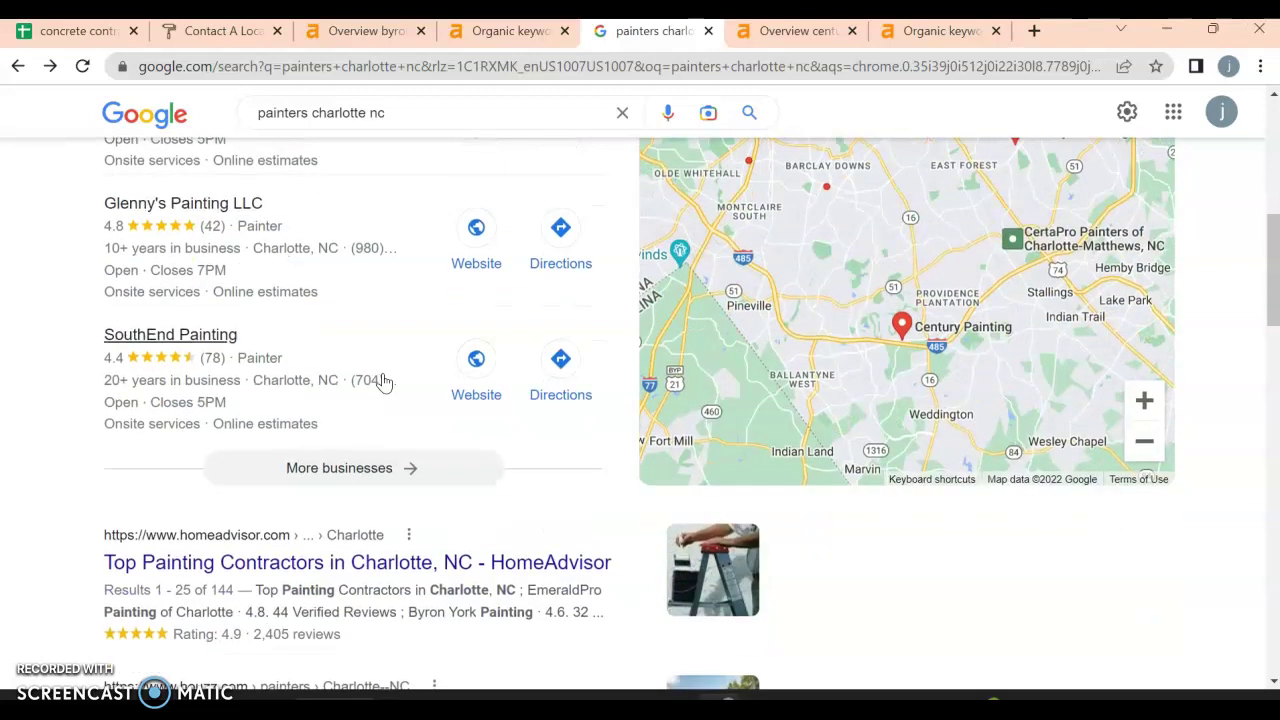
{"action": "scroll", "coordinate": [383, 382], "scroll_direction": "down", "scroll_amount": 3}
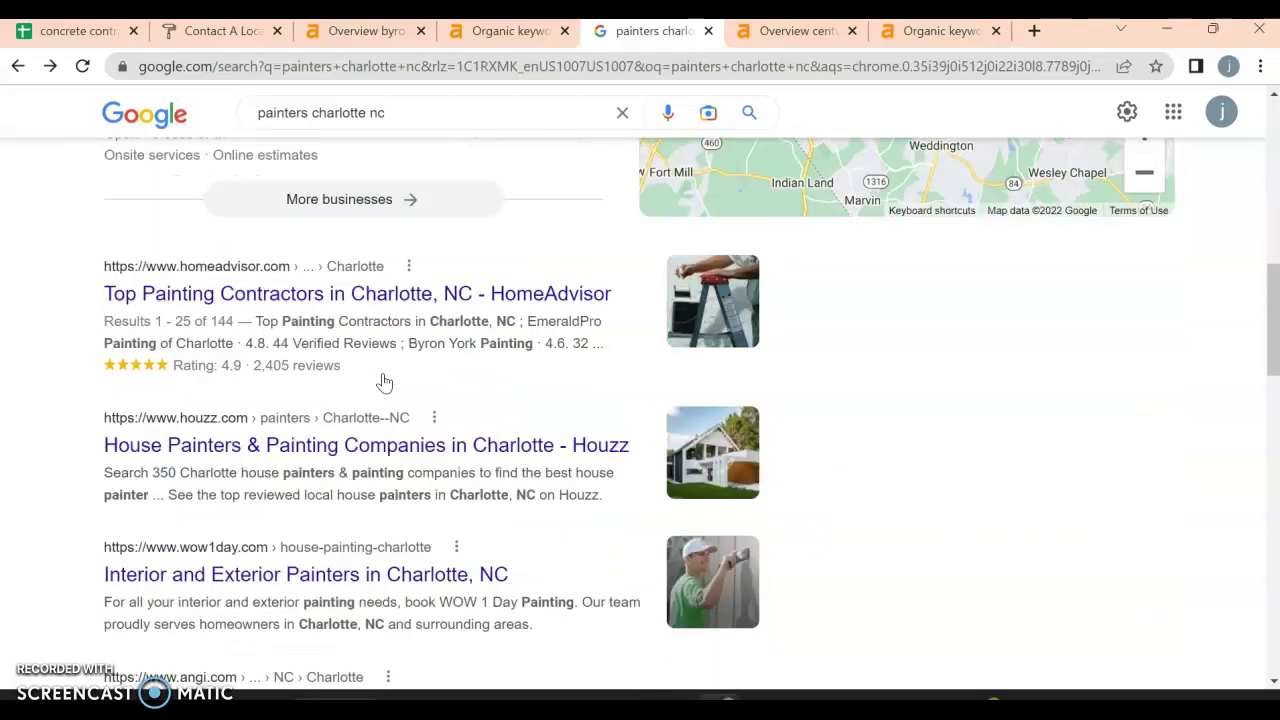
{"action": "scroll", "coordinate": [383, 382], "scroll_direction": "down", "scroll_amount": 1}
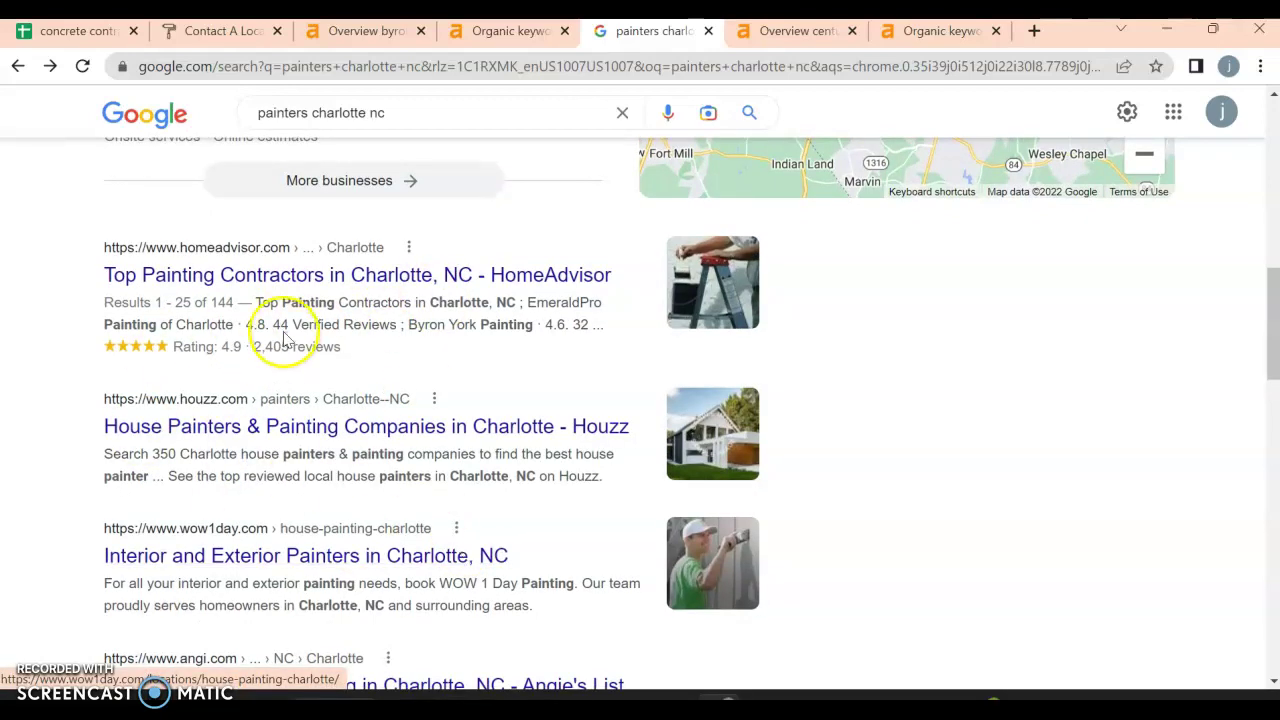
{"action": "scroll", "coordinate": [214, 420], "scroll_direction": "down", "scroll_amount": 2}
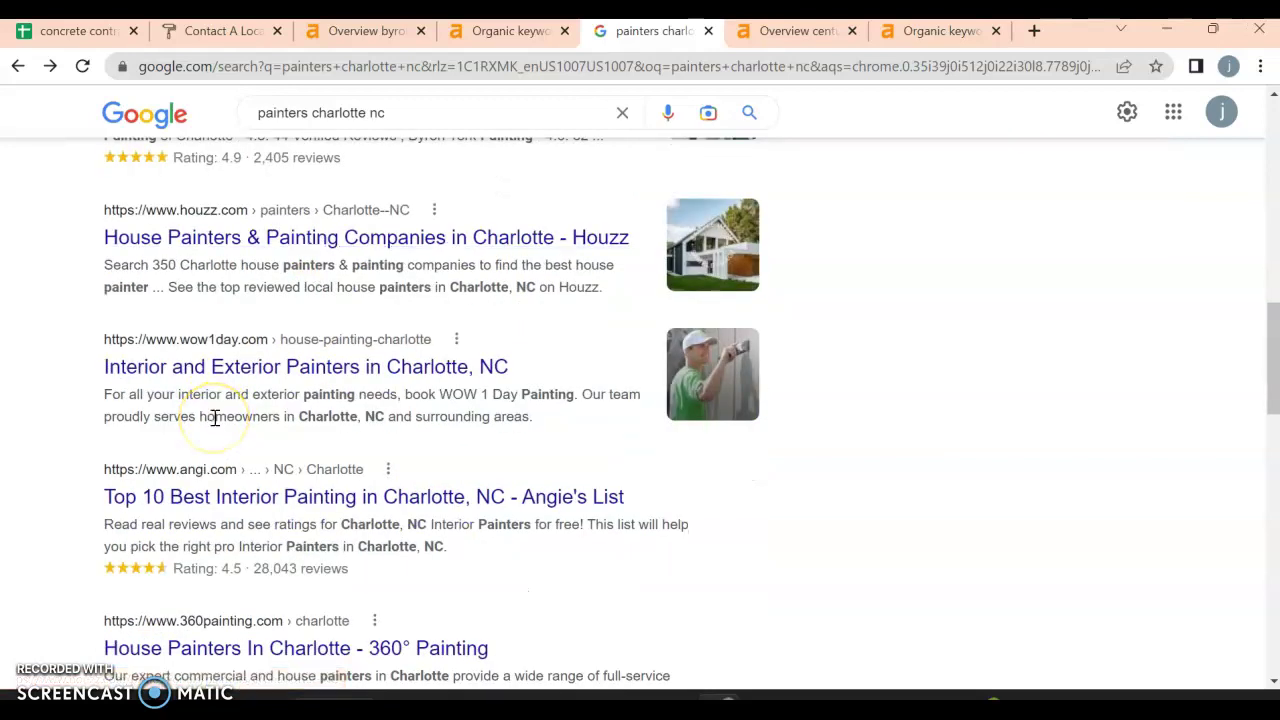
{"action": "scroll", "coordinate": [214, 418], "scroll_direction": "down", "scroll_amount": 1}
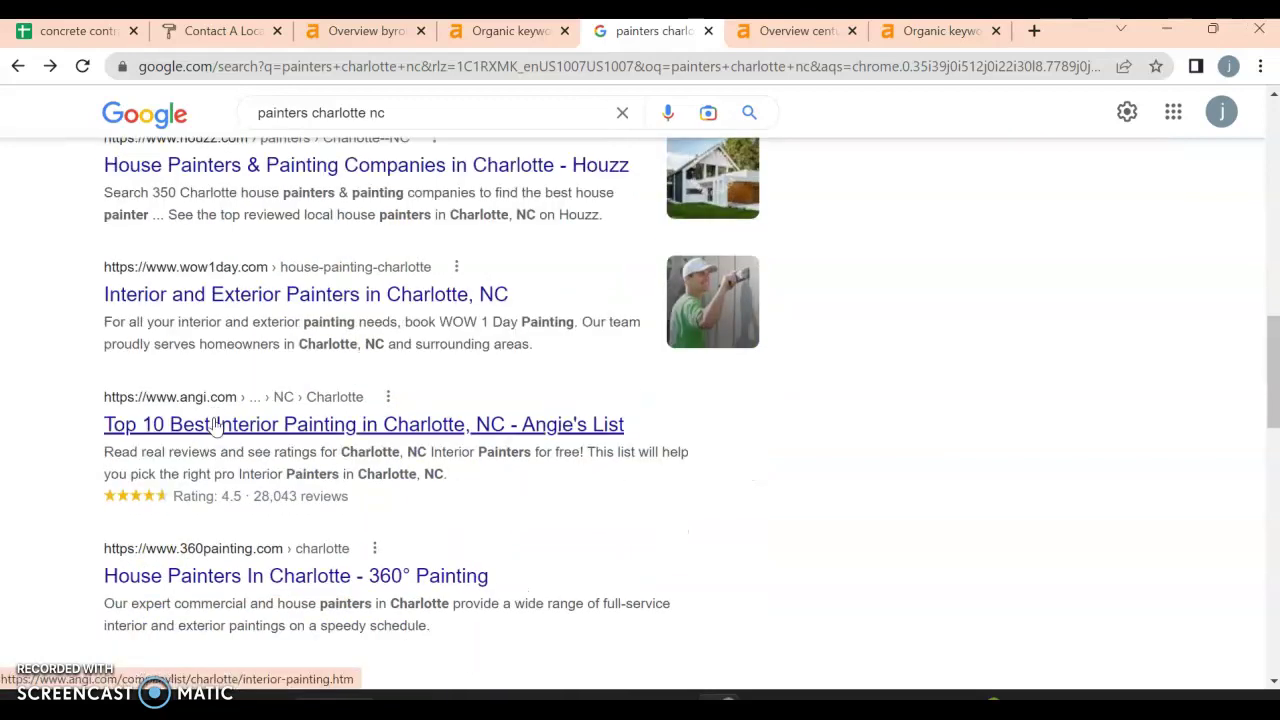
{"action": "scroll", "coordinate": [214, 424], "scroll_direction": "down", "scroll_amount": 3}
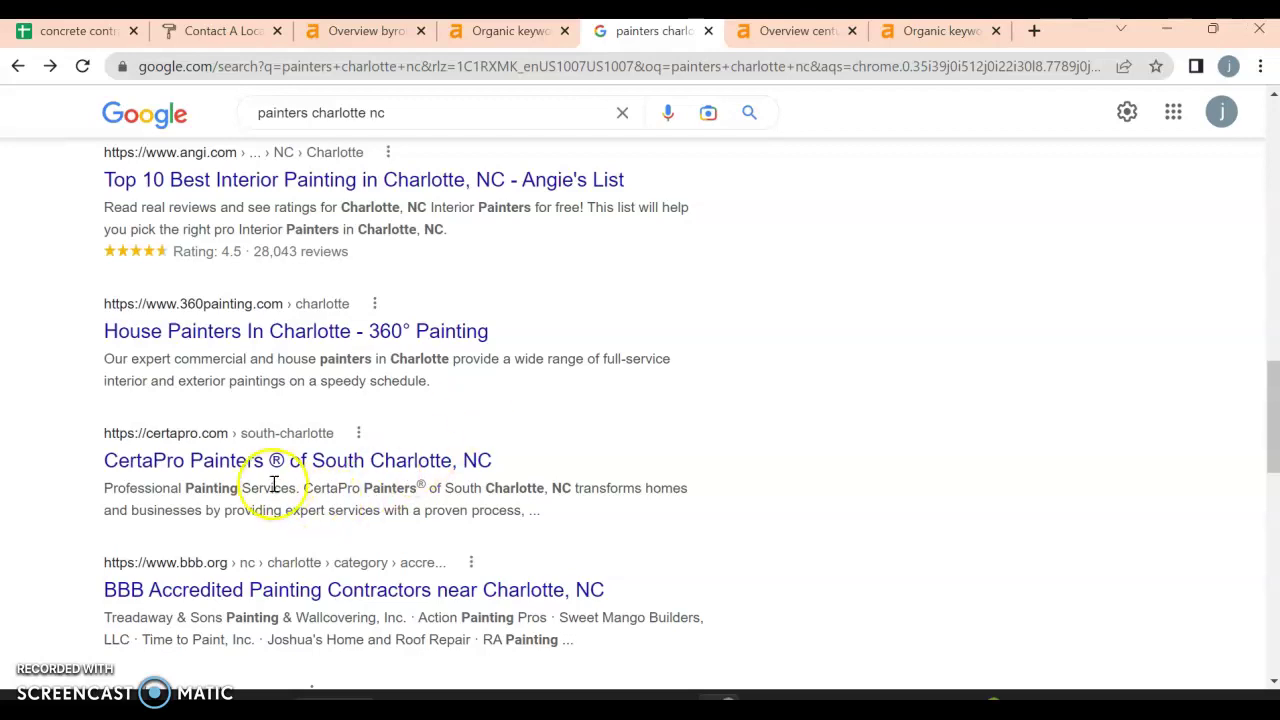
{"action": "scroll", "coordinate": [340, 530], "scroll_direction": "down", "scroll_amount": 3}
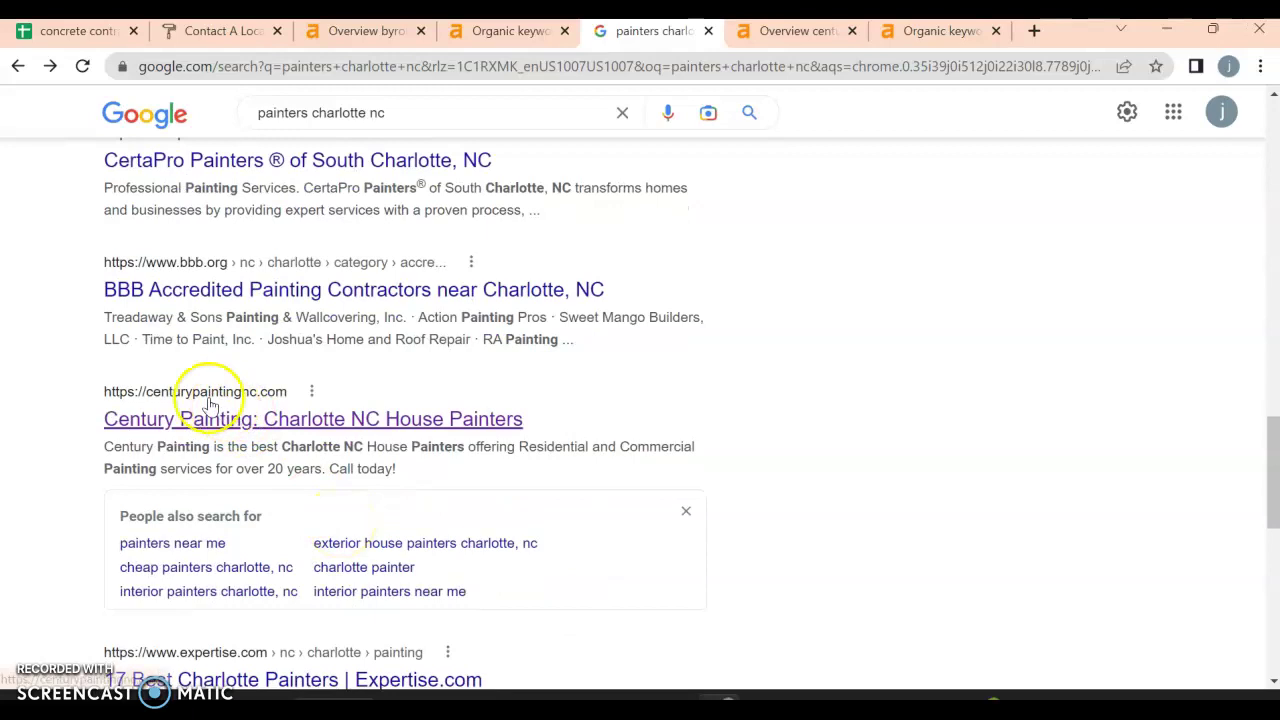
Step: Open the Century Painting website from the search results and examine its header, navigation and main headline
{"action": "left_click", "coordinate": [207, 422]}
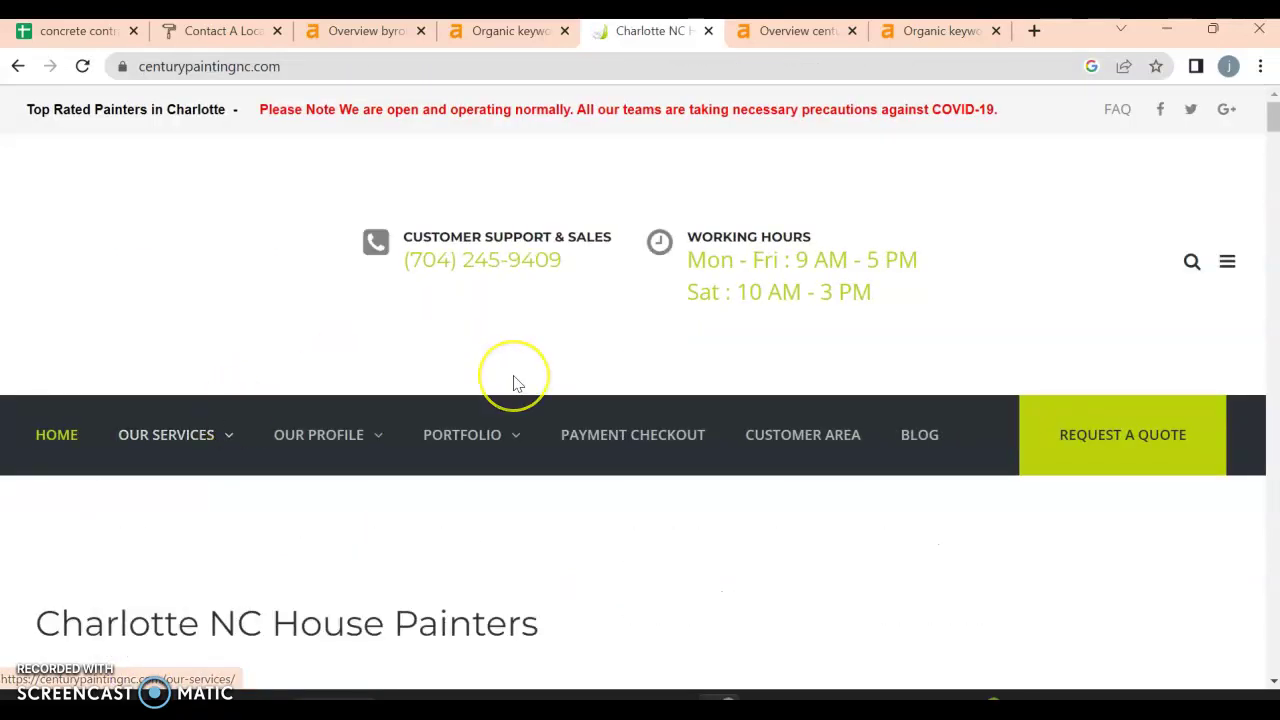
{"action": "scroll", "coordinate": [515, 381], "scroll_direction": "down", "scroll_amount": 3}
{"action": "scroll", "coordinate": [515, 383], "scroll_direction": "down", "scroll_amount": 3}
{"action": "scroll", "coordinate": [515, 385], "scroll_direction": "up", "scroll_amount": 6}
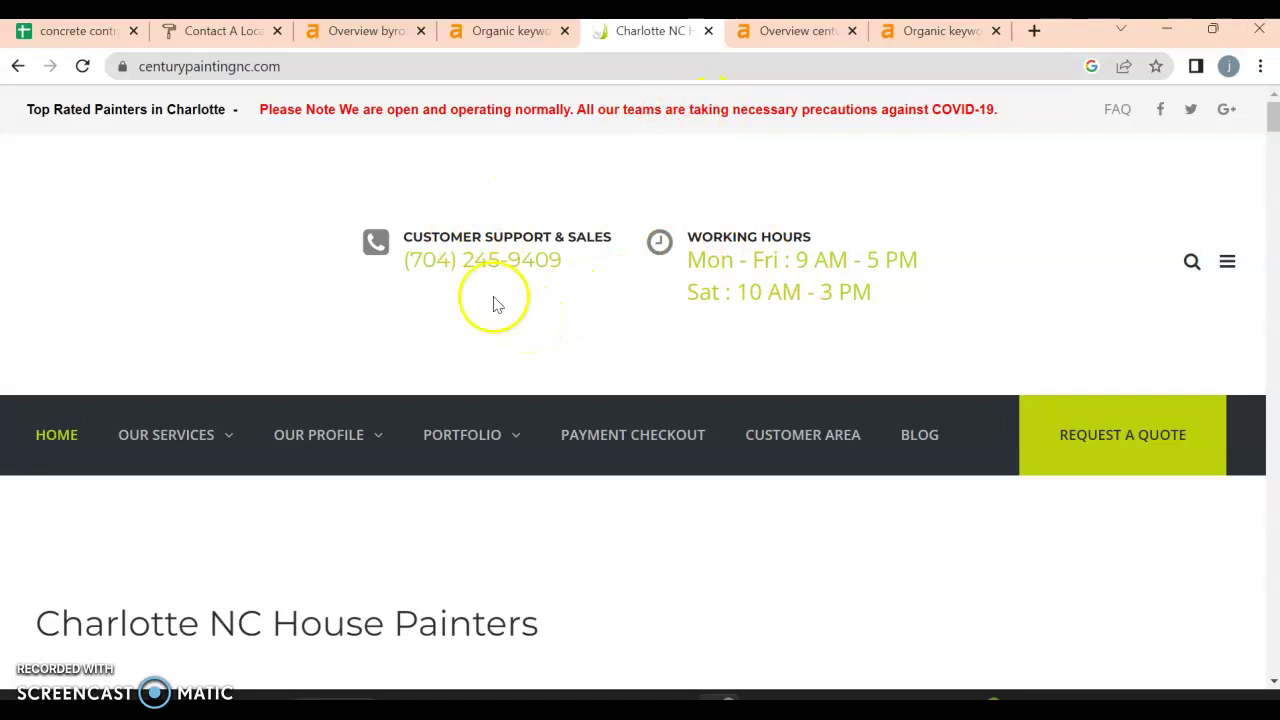
{"action": "scroll", "coordinate": [756, 284], "scroll_direction": "down", "scroll_amount": 3}
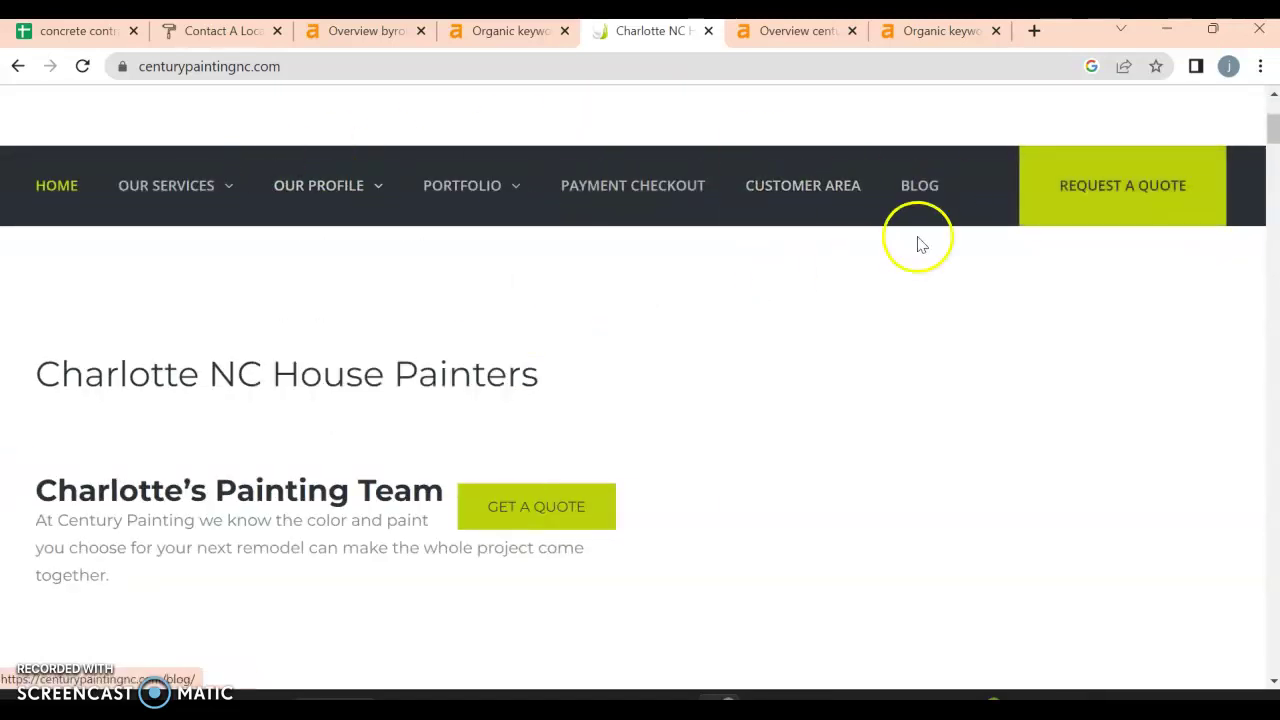
{"action": "mouse_move", "coordinate": [258, 178]}
{"action": "scroll", "coordinate": [256, 178], "scroll_direction": "up", "scroll_amount": 3}
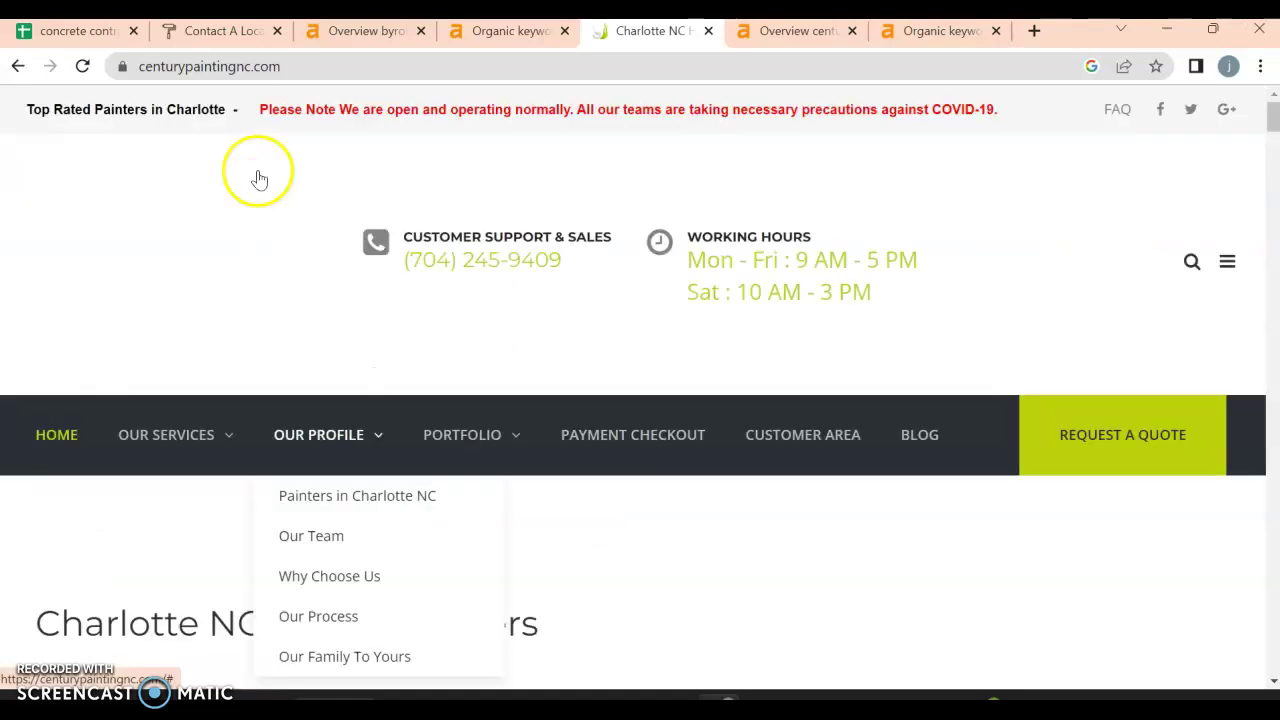
{"action": "scroll", "coordinate": [760, 460], "scroll_direction": "down", "scroll_amount": 5}
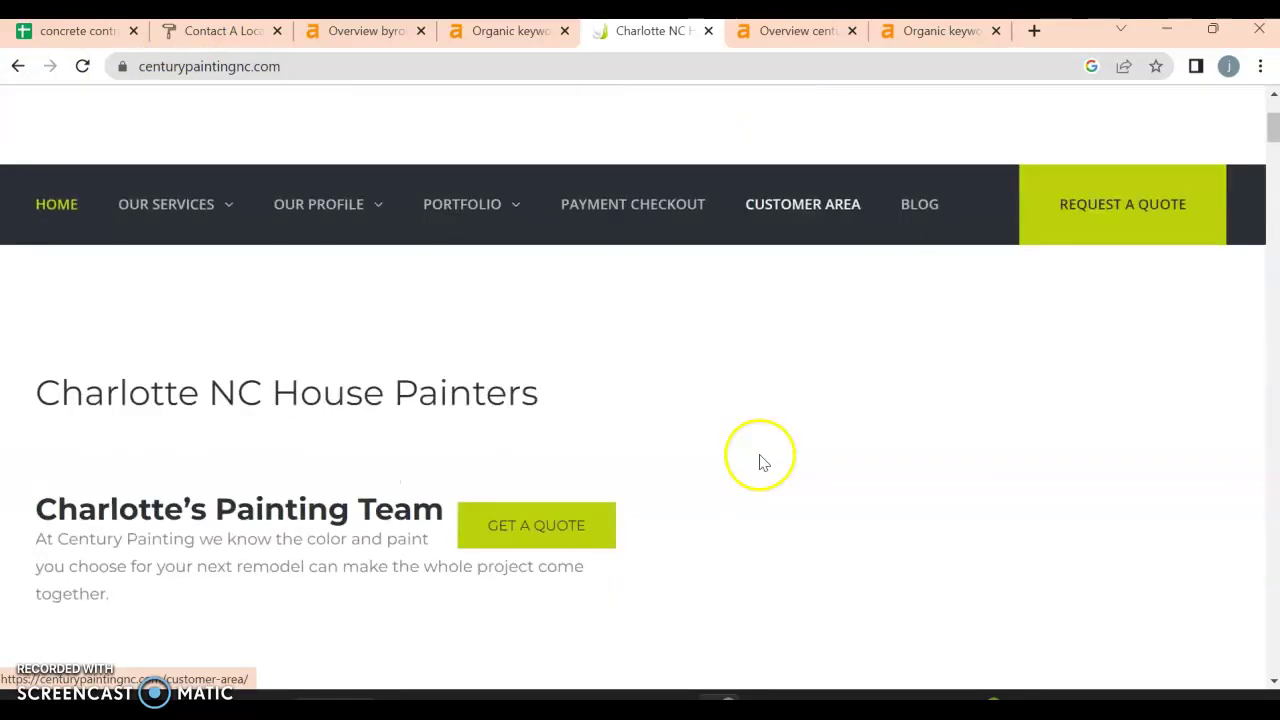
Step: Examine the Century Painting homepage from the painting team introduction through the service blocks to the Who We Are section
{"action": "scroll", "coordinate": [562, 284], "scroll_direction": "down", "scroll_amount": 3}
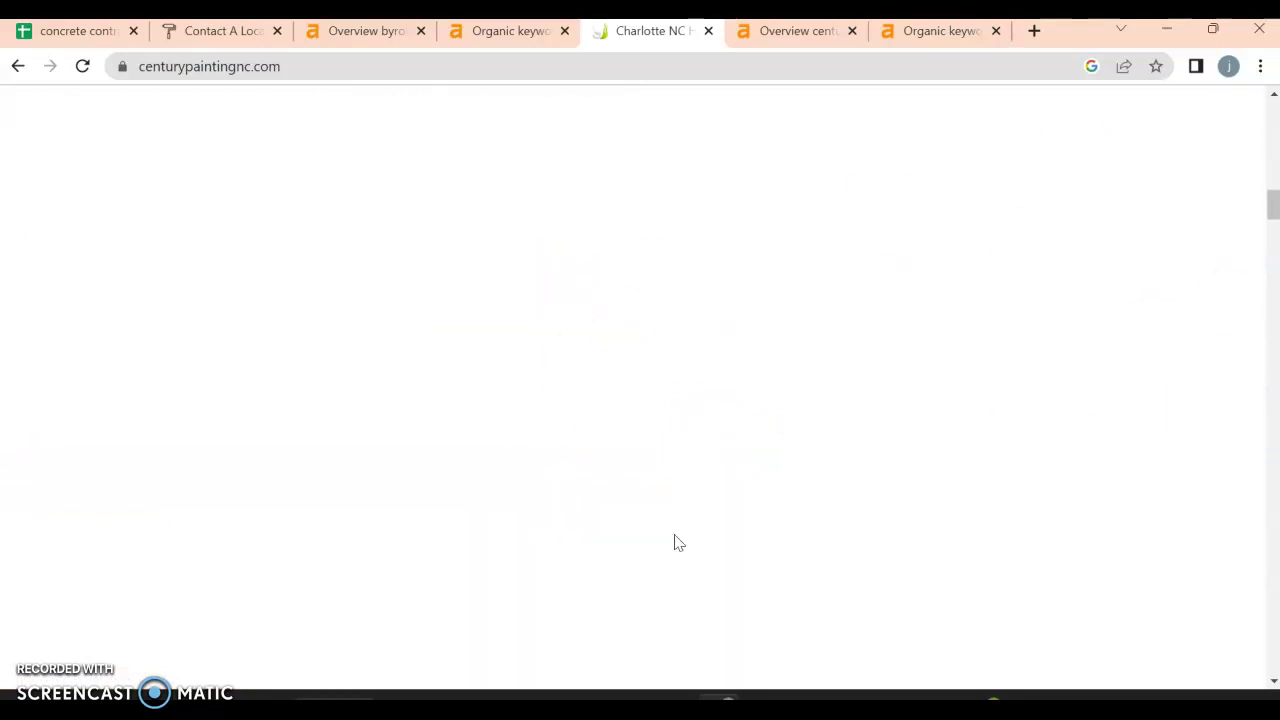
{"action": "scroll", "coordinate": [676, 542], "scroll_direction": "down", "scroll_amount": 3}
{"action": "scroll", "coordinate": [676, 542], "scroll_direction": "down", "scroll_amount": 5}
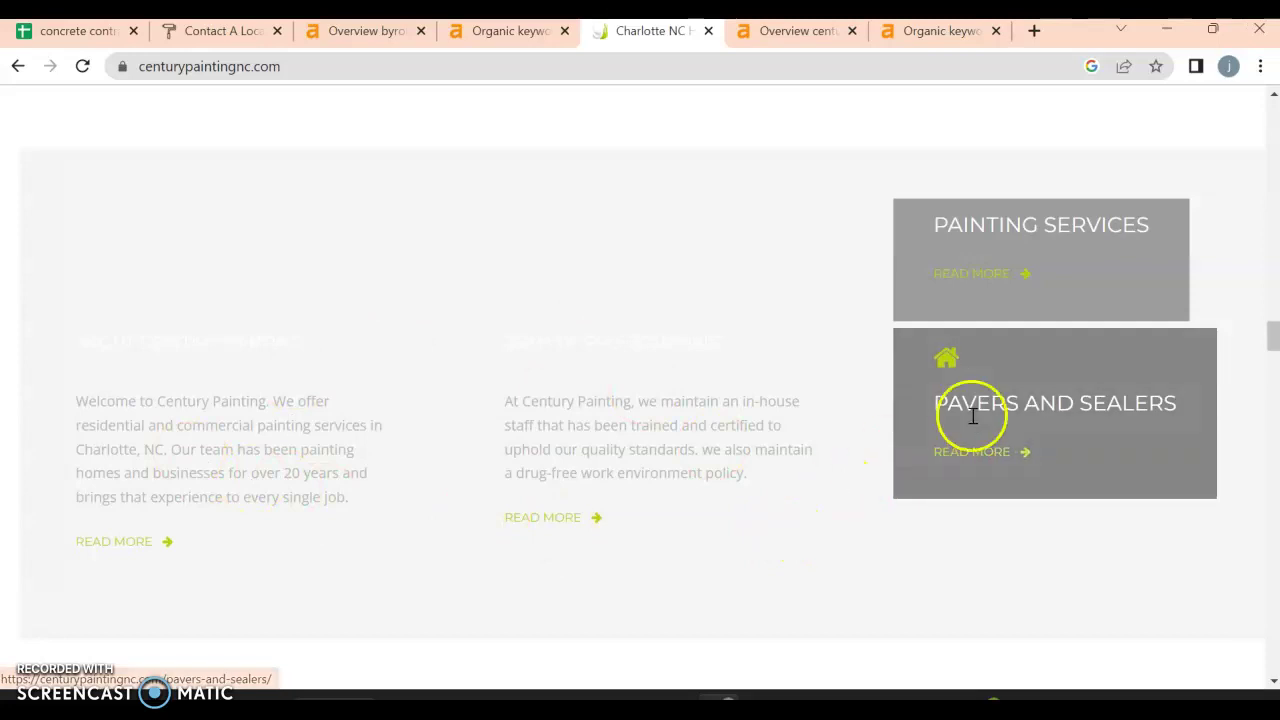
{"action": "scroll", "coordinate": [409, 531], "scroll_direction": "down", "scroll_amount": 3}
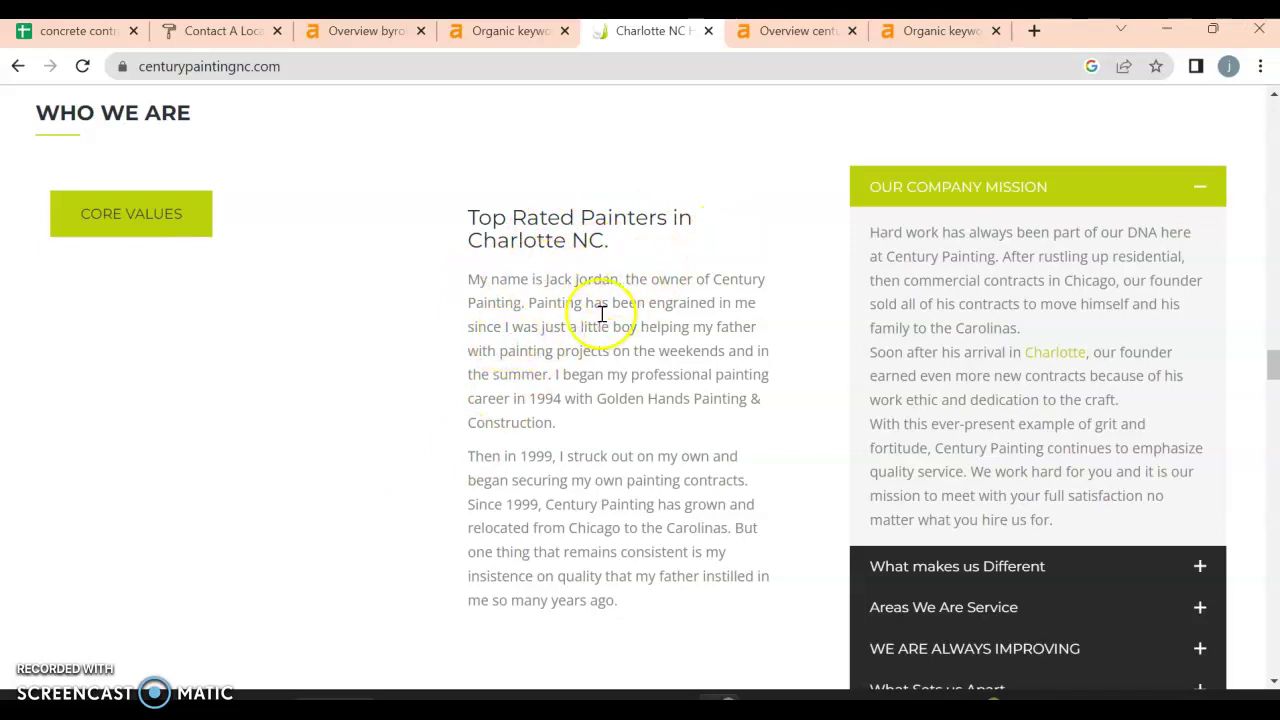
{"action": "scroll", "coordinate": [560, 420], "scroll_direction": "down", "scroll_amount": 1}
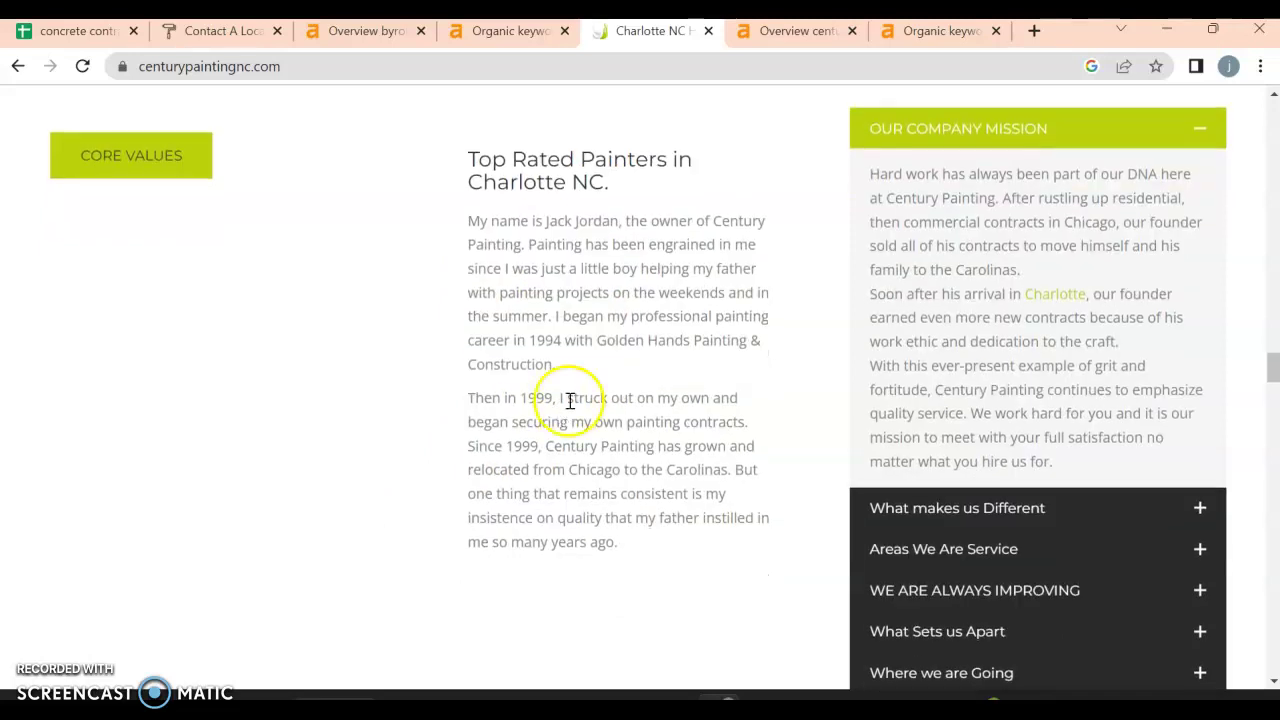
Step: Look through the rest of the Century Painting homepage, from Our Services and Our Rankings down to the footer's contact info and areas served
{"action": "scroll", "coordinate": [529, 494], "scroll_direction": "down", "scroll_amount": 10}
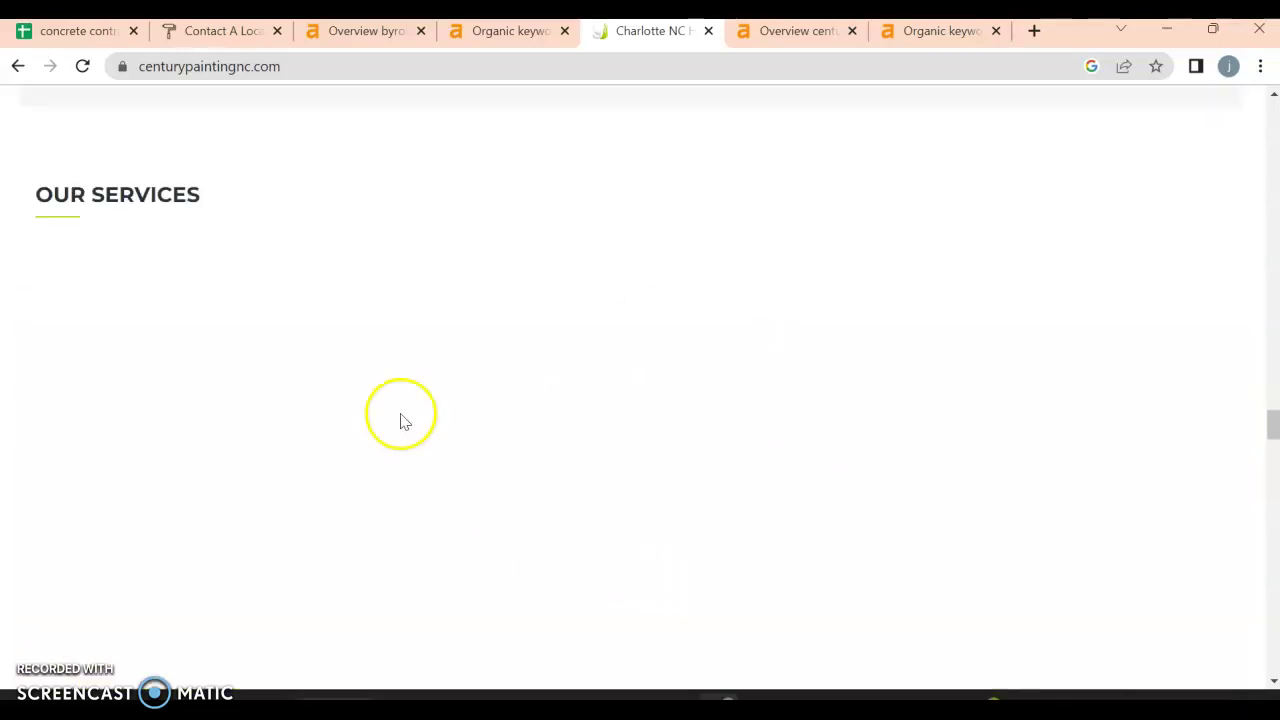
{"action": "scroll", "coordinate": [789, 577], "scroll_direction": "down", "scroll_amount": 5}
{"action": "scroll", "coordinate": [789, 578], "scroll_direction": "down", "scroll_amount": 2}
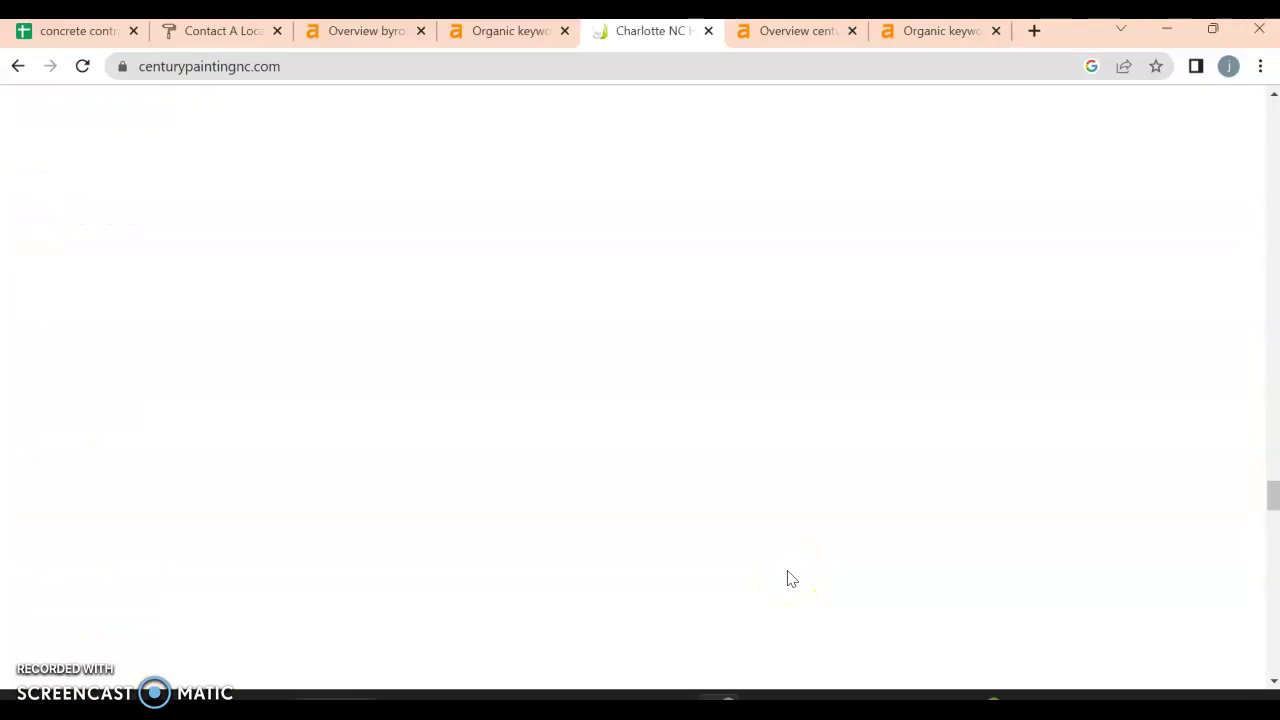
{"action": "scroll", "coordinate": [791, 578], "scroll_direction": "down", "scroll_amount": 5}
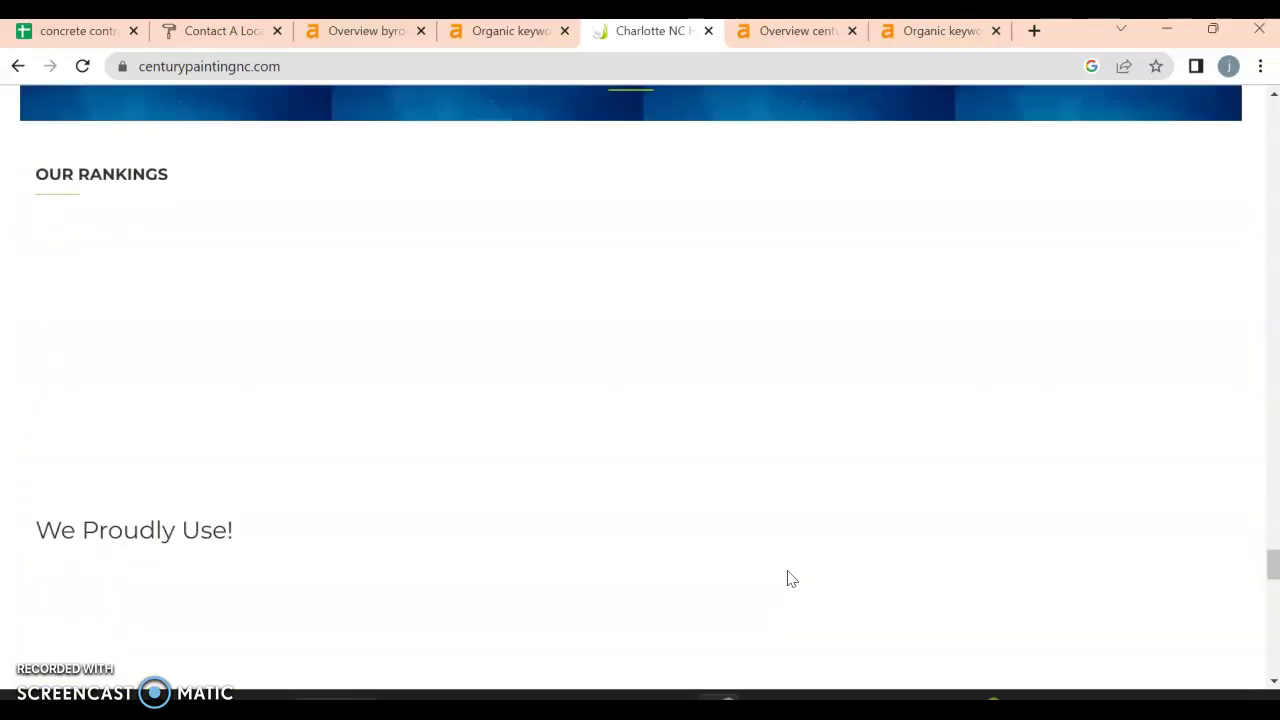
{"action": "scroll", "coordinate": [791, 578], "scroll_direction": "down", "scroll_amount": 6}
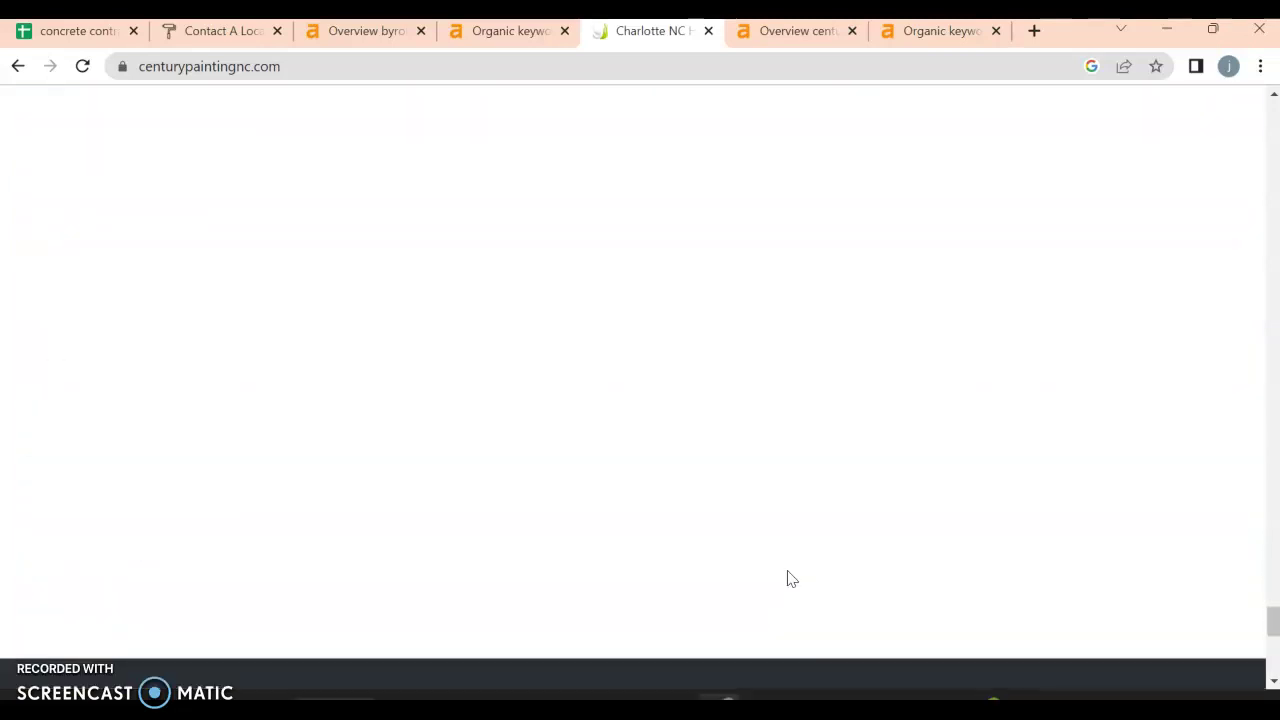
{"action": "scroll", "coordinate": [791, 578], "scroll_direction": "down", "scroll_amount": 5}
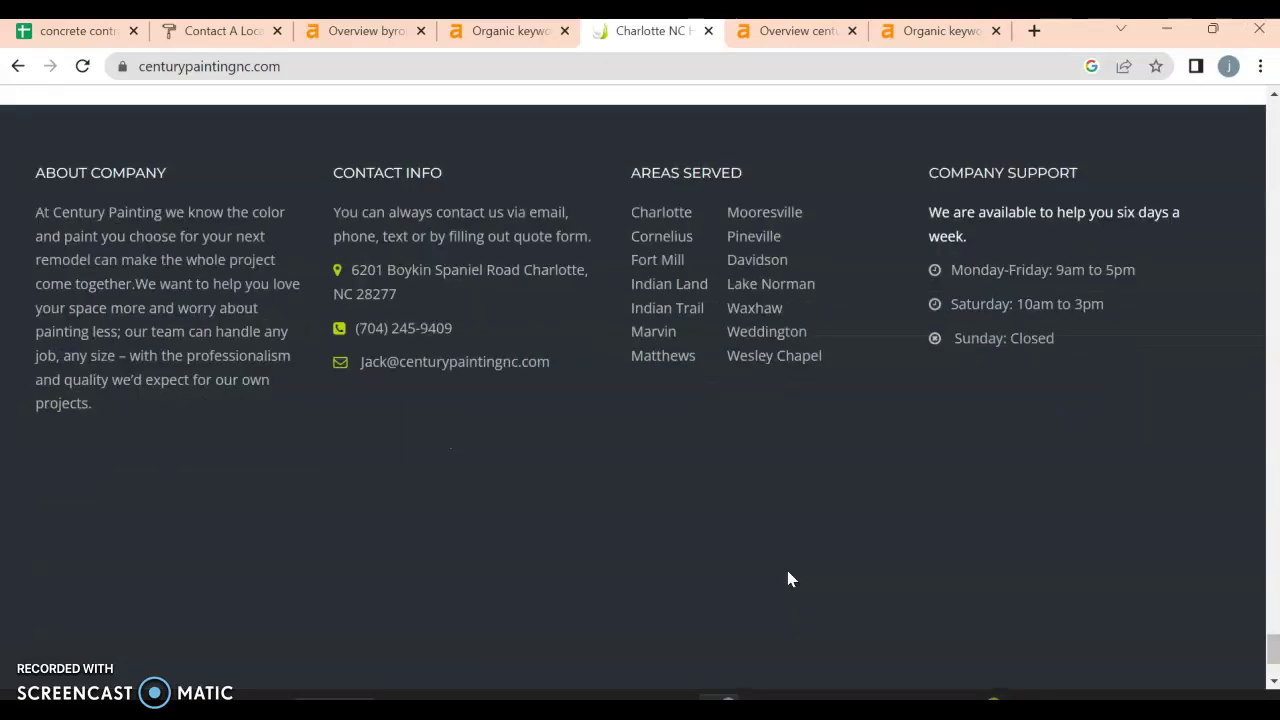
Step: Review the Century Painting homepage from the footer back up to the header with its working hours and main headline
{"action": "scroll", "coordinate": [791, 578], "scroll_direction": "up", "scroll_amount": 5}
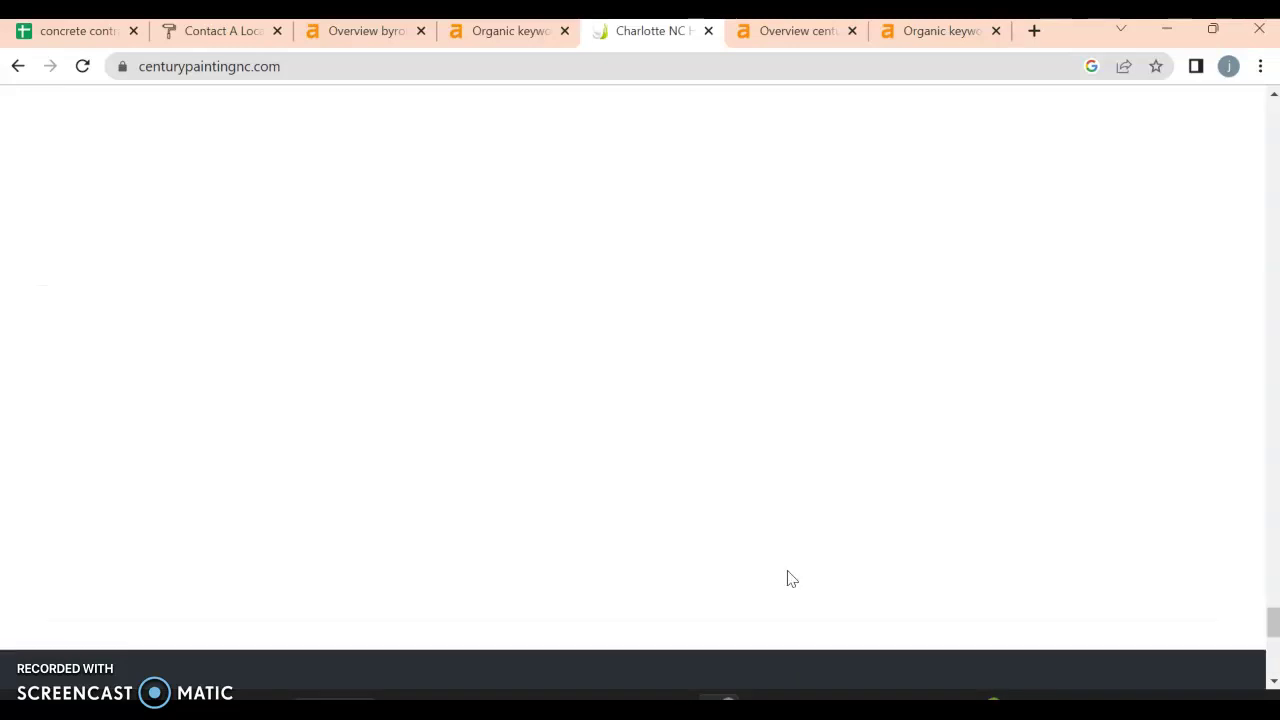
{"action": "scroll", "coordinate": [791, 578], "scroll_direction": "down", "scroll_amount": 5}
{"action": "scroll", "coordinate": [443, 606], "scroll_direction": "up", "scroll_amount": 5}
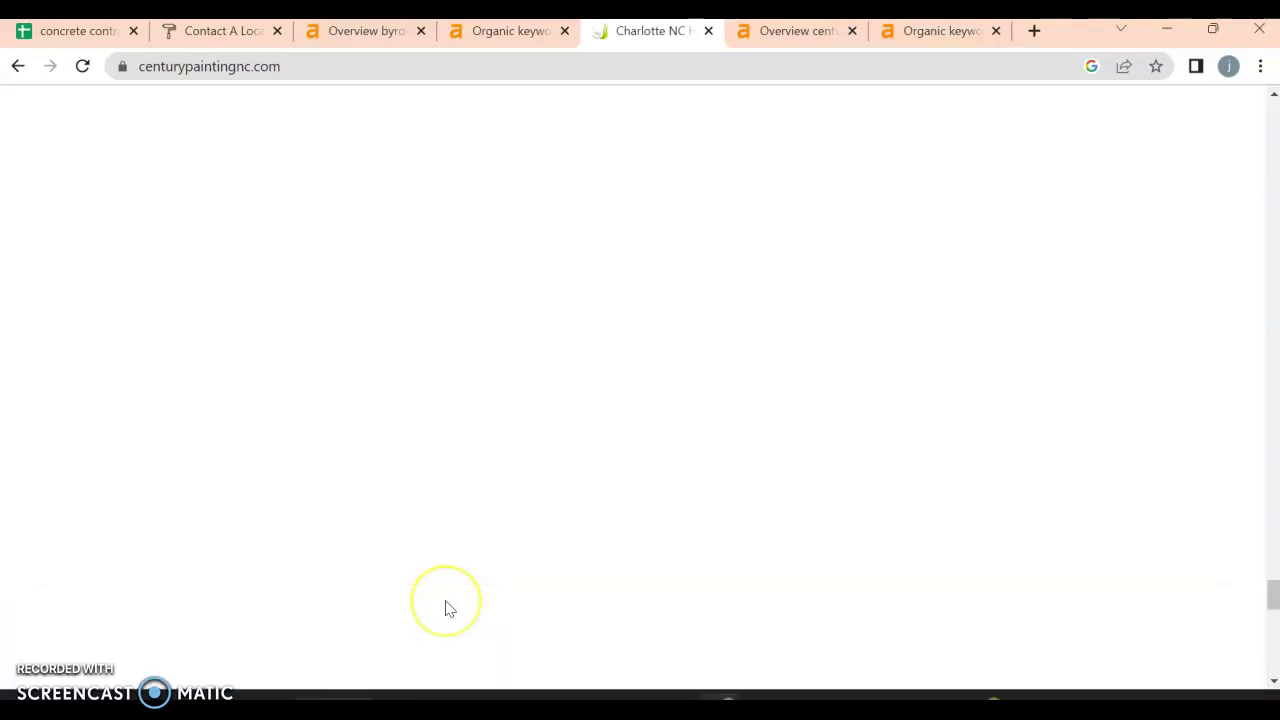
{"action": "scroll", "coordinate": [449, 609], "scroll_direction": "down", "scroll_amount": 2}
{"action": "scroll", "coordinate": [449, 609], "scroll_direction": "up", "scroll_amount": 5}
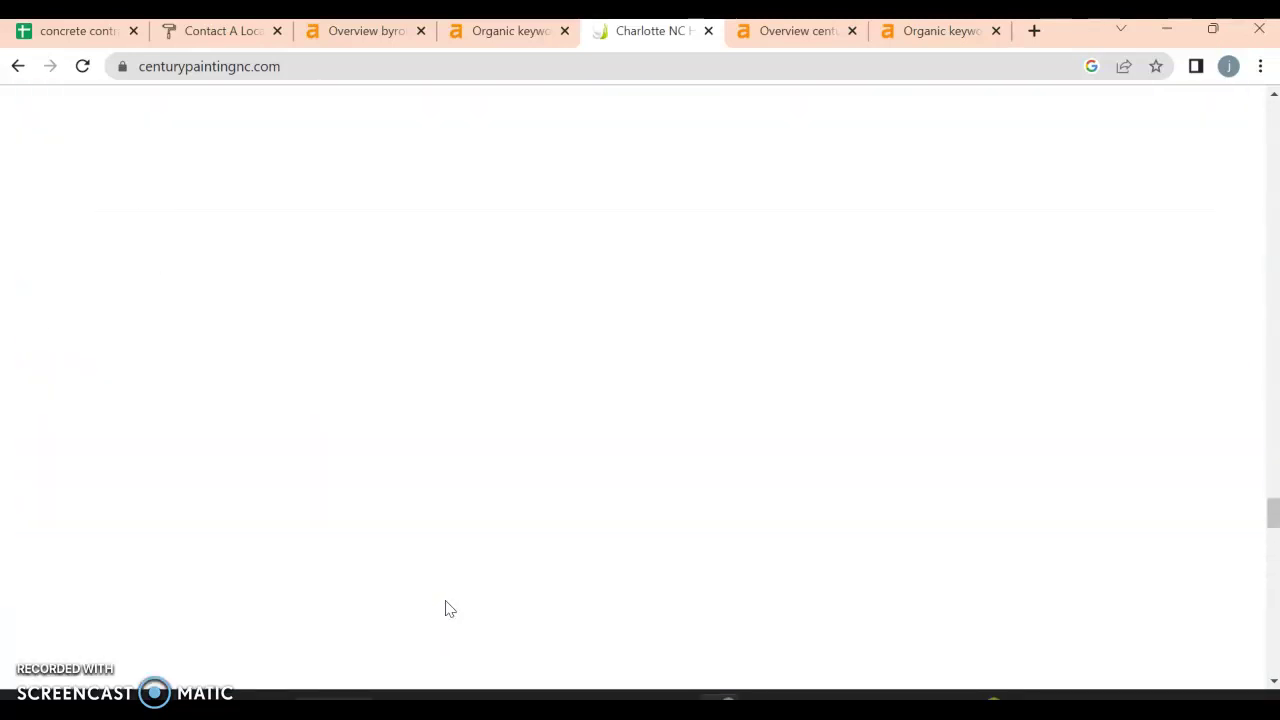
{"action": "scroll", "coordinate": [449, 609], "scroll_direction": "up", "scroll_amount": 5}
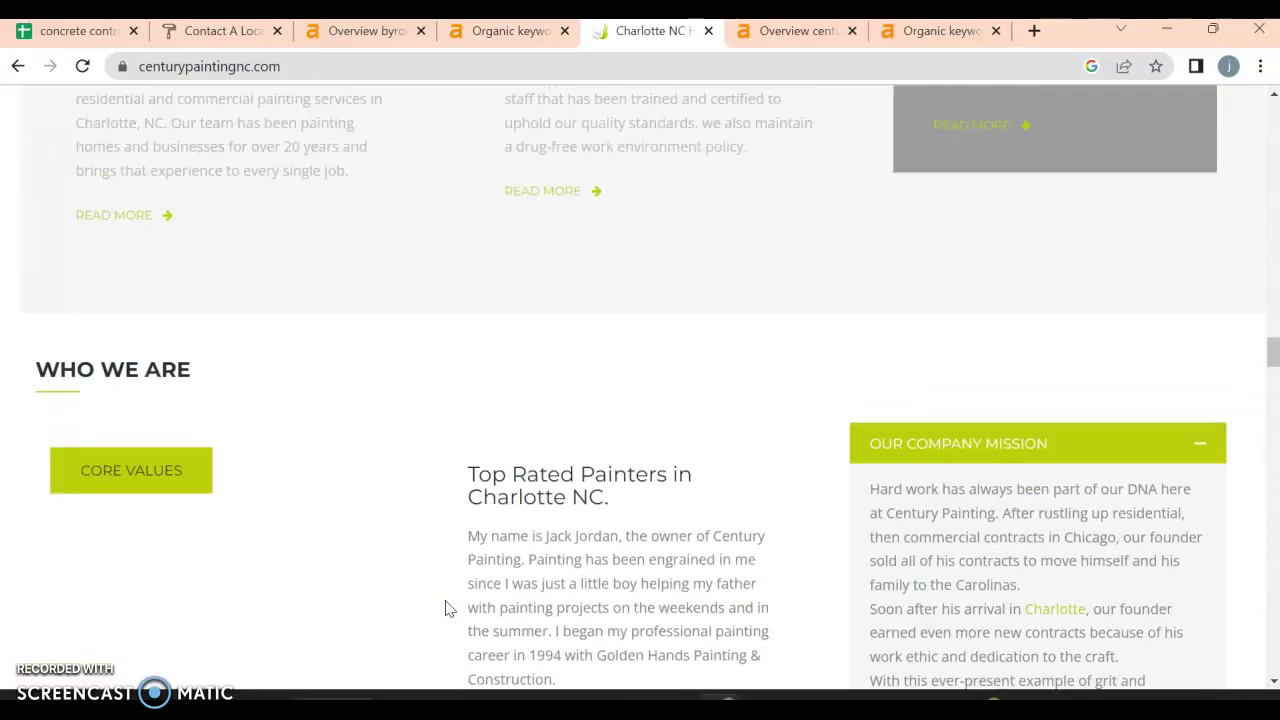
{"action": "right_click", "coordinate": [446, 606]}
{"action": "left_click", "coordinate": [366, 557]}
{"action": "scroll", "coordinate": [366, 557], "scroll_direction": "up", "scroll_amount": 5}
{"action": "scroll", "coordinate": [366, 557], "scroll_direction": "up", "scroll_amount": 10}
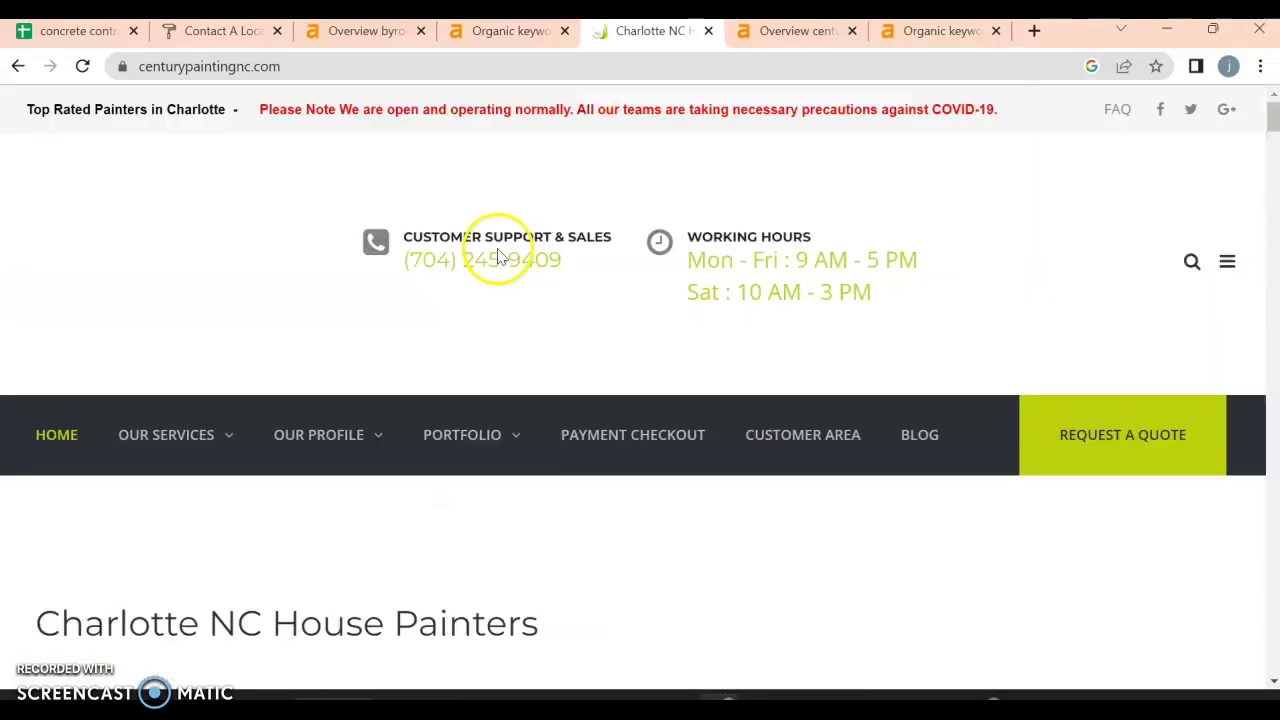
{"action": "scroll", "coordinate": [470, 471], "scroll_direction": "down", "scroll_amount": 5}
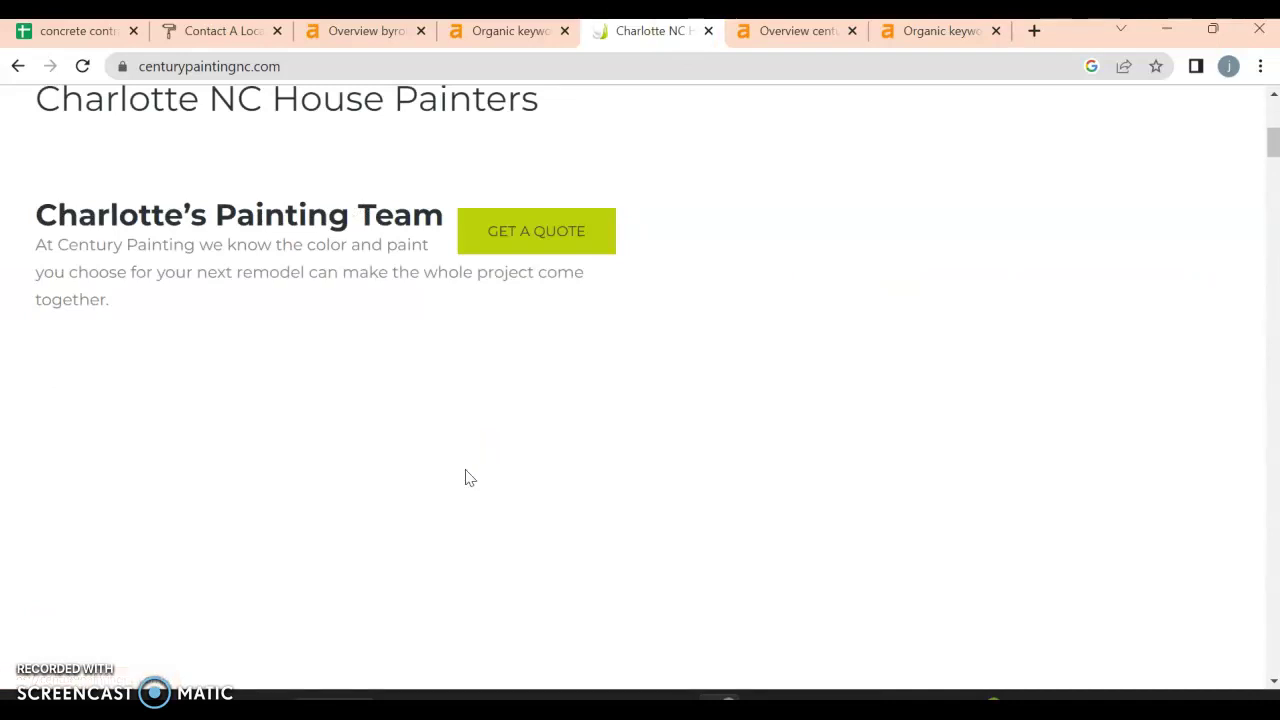
Step: Check the Ahrefs overview for centurypaintingnc.com and examine its top organic keywords with their volumes, traffic and positions
{"action": "left_click", "coordinate": [800, 30]}
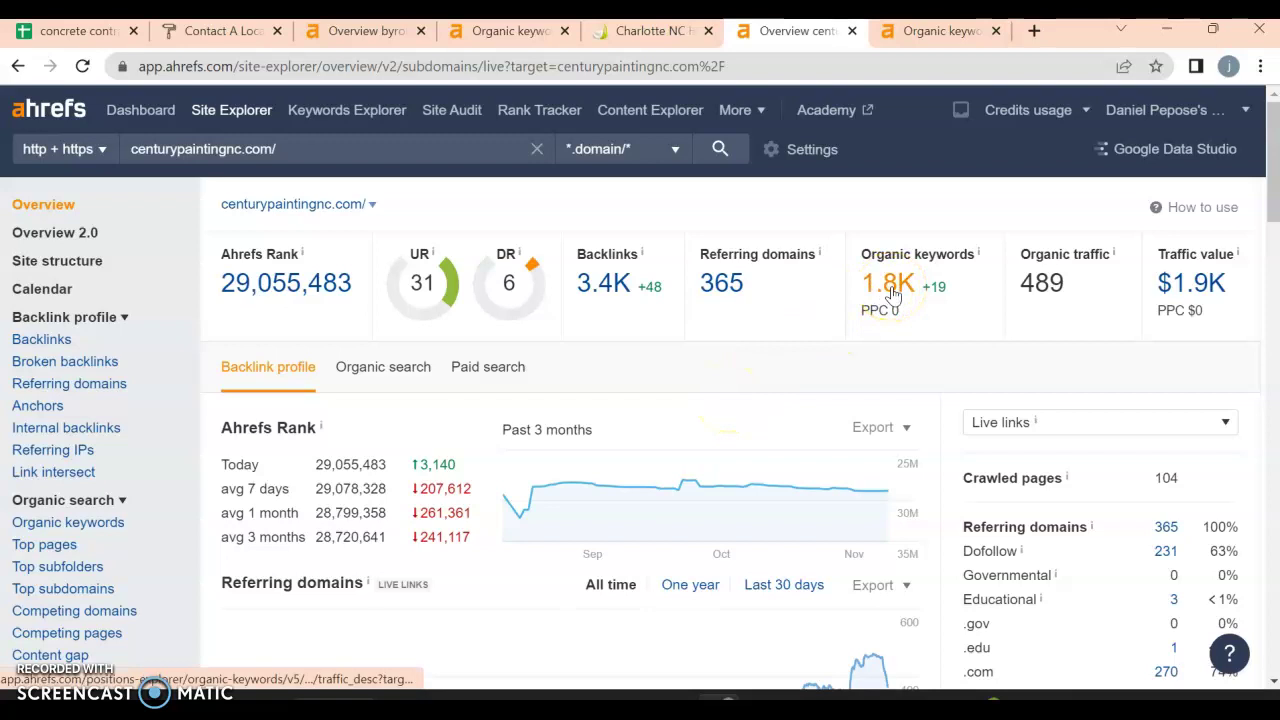
{"action": "left_click", "coordinate": [922, 36]}
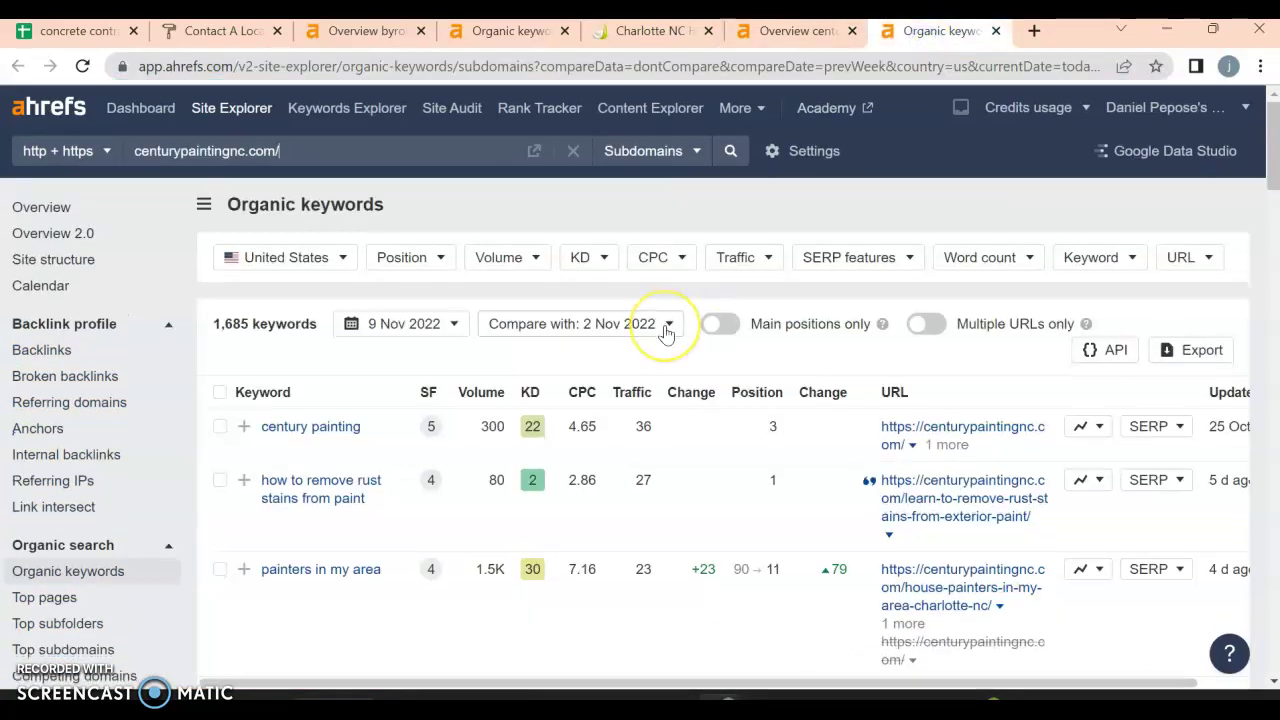
{"action": "scroll", "coordinate": [666, 323], "scroll_direction": "down", "scroll_amount": 2}
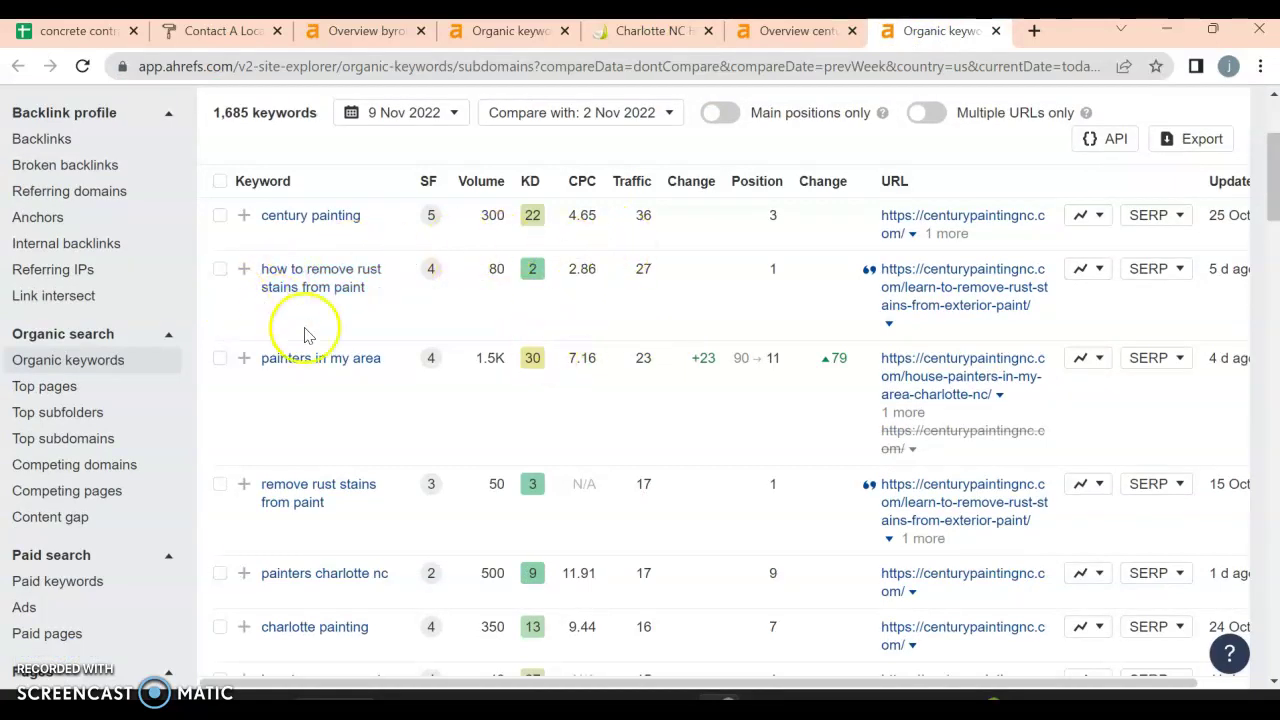
{"action": "scroll", "coordinate": [397, 403], "scroll_direction": "down", "scroll_amount": 2}
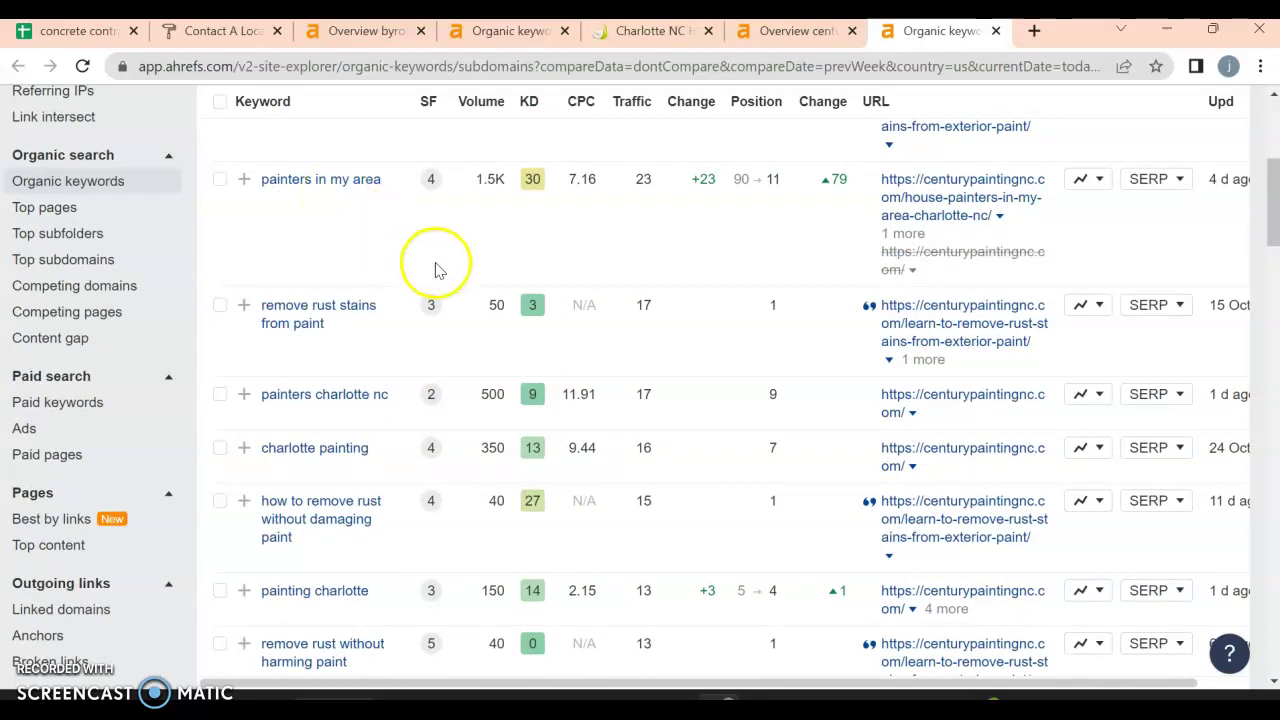
{"action": "scroll", "coordinate": [251, 297], "scroll_direction": "down", "scroll_amount": 2}
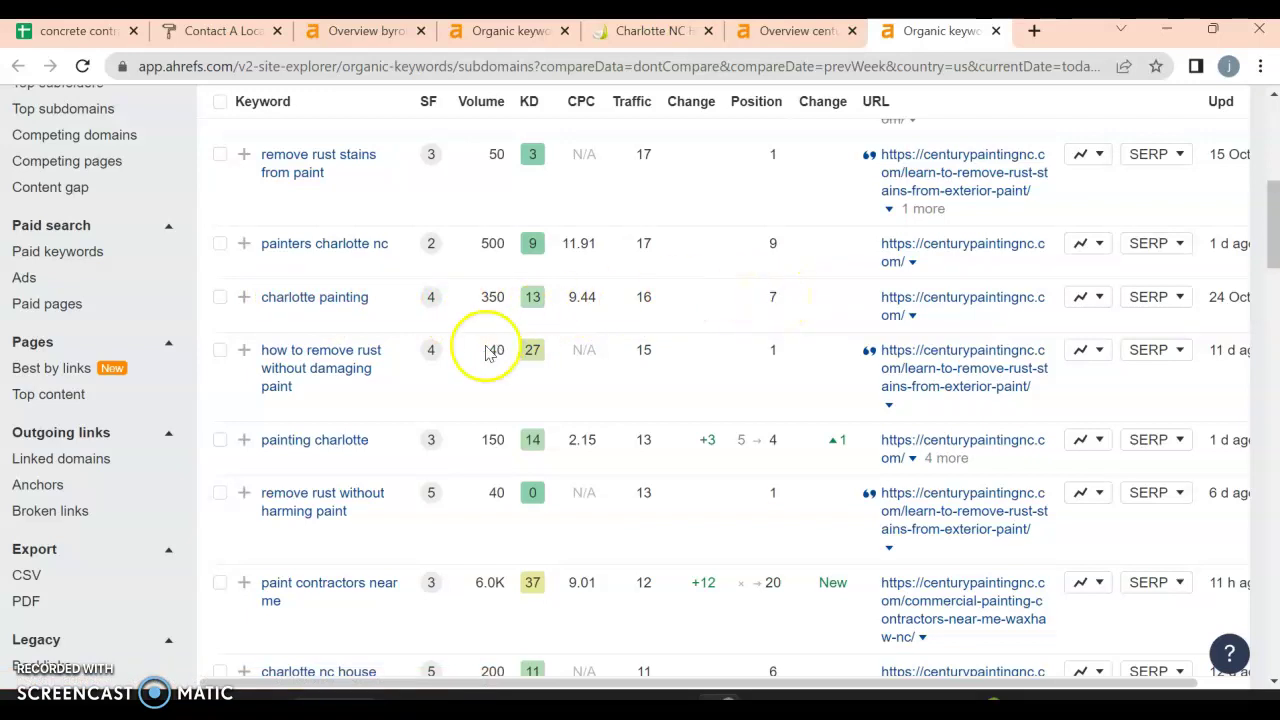
{"action": "scroll", "coordinate": [488, 323], "scroll_direction": "down", "scroll_amount": 1}
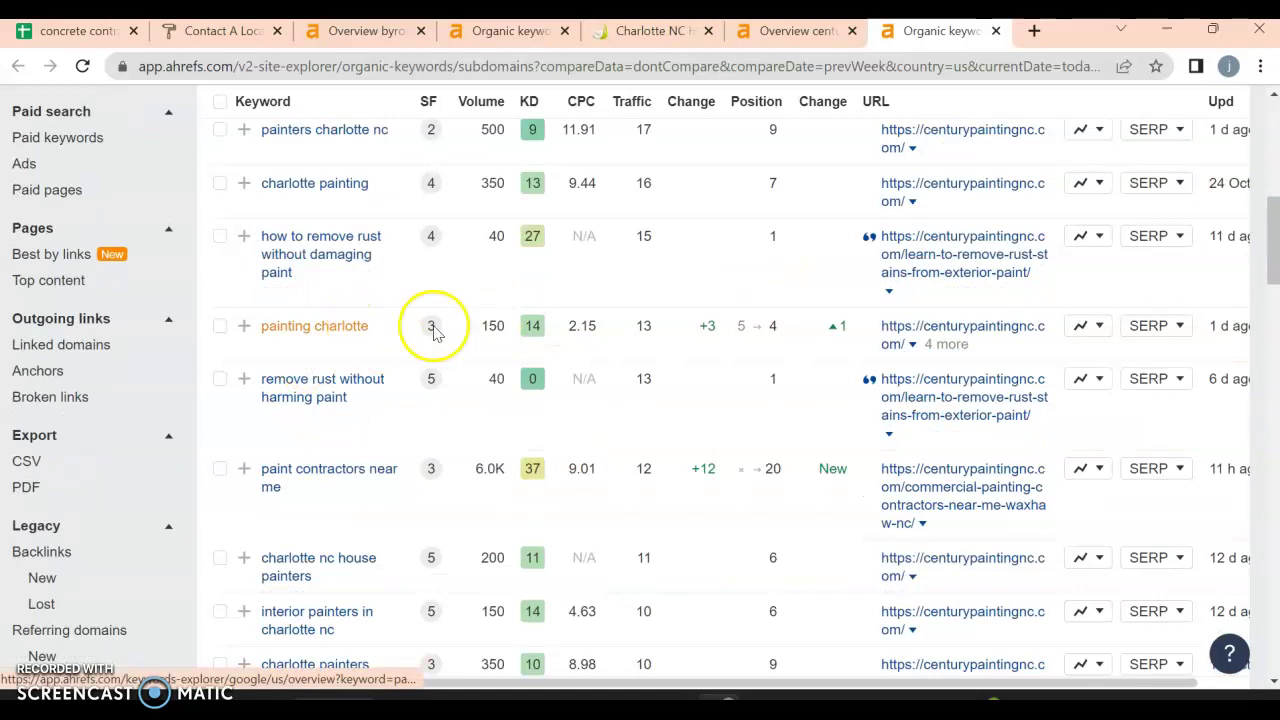
{"action": "scroll", "coordinate": [503, 357], "scroll_direction": "down", "scroll_amount": 2}
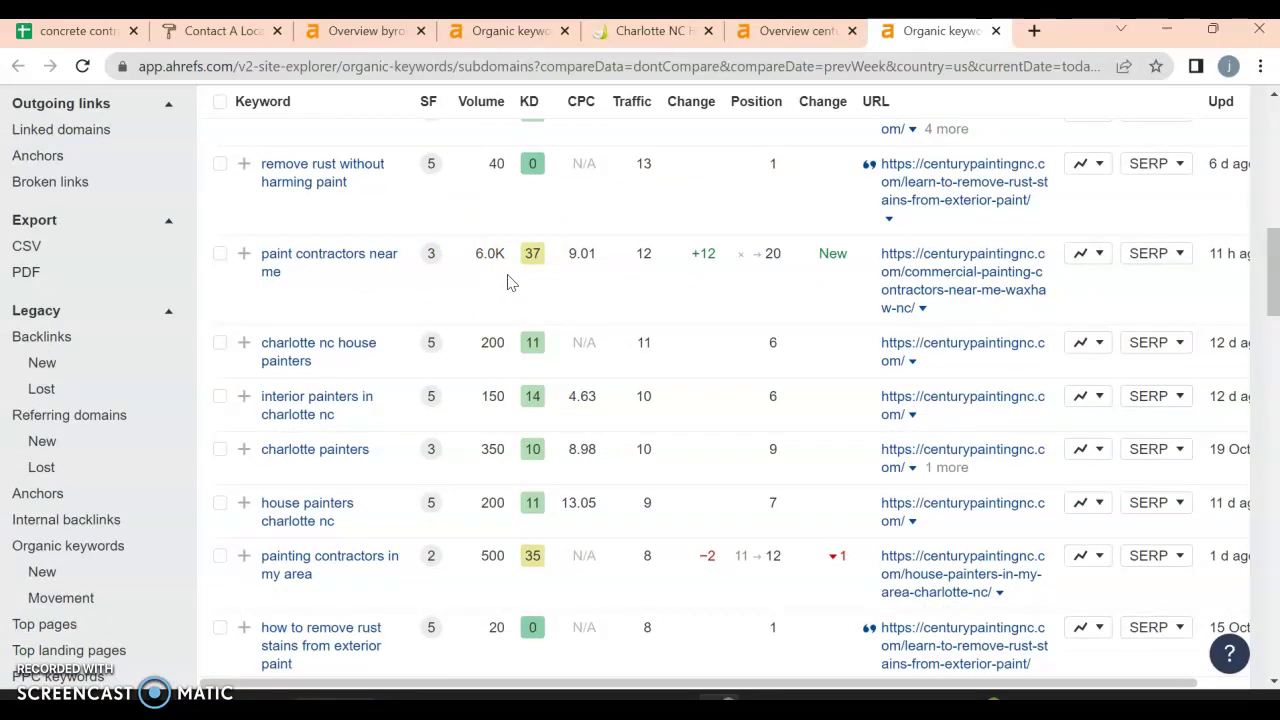
Step: Examine the keywords further down centurypaintingnc.com's organic list, from "paint contractors near me" to "house painting charlotte nc", and return to the list's start
{"action": "left_click", "coordinate": [541, 284]}
{"action": "scroll", "coordinate": [541, 284], "scroll_direction": "down", "scroll_amount": 1}
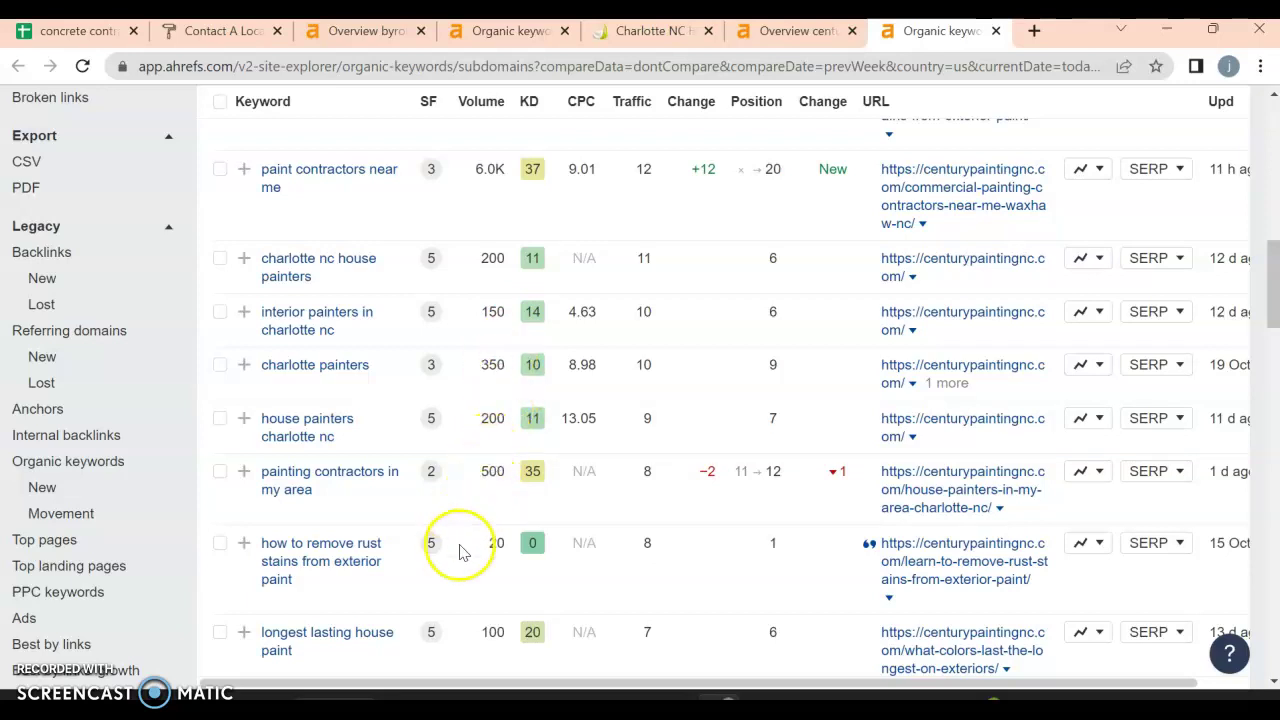
{"action": "scroll", "coordinate": [458, 546], "scroll_direction": "down", "scroll_amount": 3}
{"action": "scroll", "coordinate": [491, 500], "scroll_direction": "down", "scroll_amount": 3}
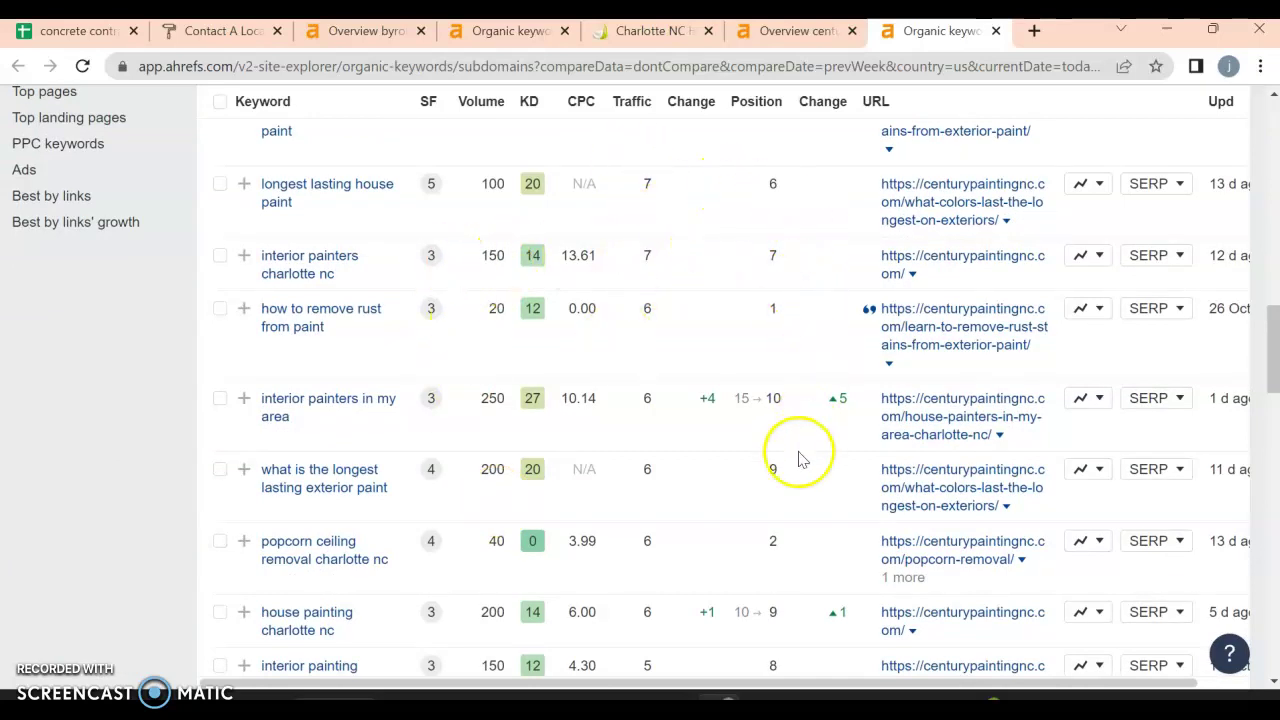
{"action": "scroll", "coordinate": [777, 322], "scroll_direction": "up", "scroll_amount": 8}
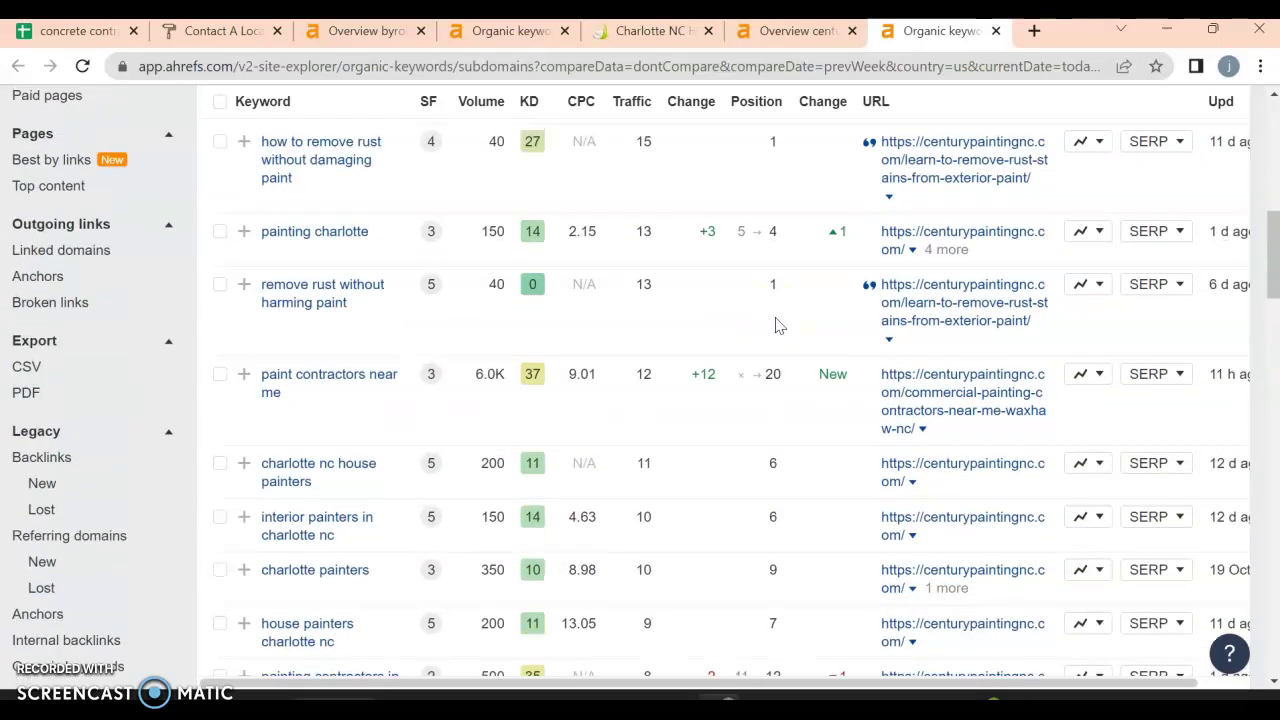
{"action": "scroll", "coordinate": [777, 322], "scroll_direction": "up", "scroll_amount": 10}
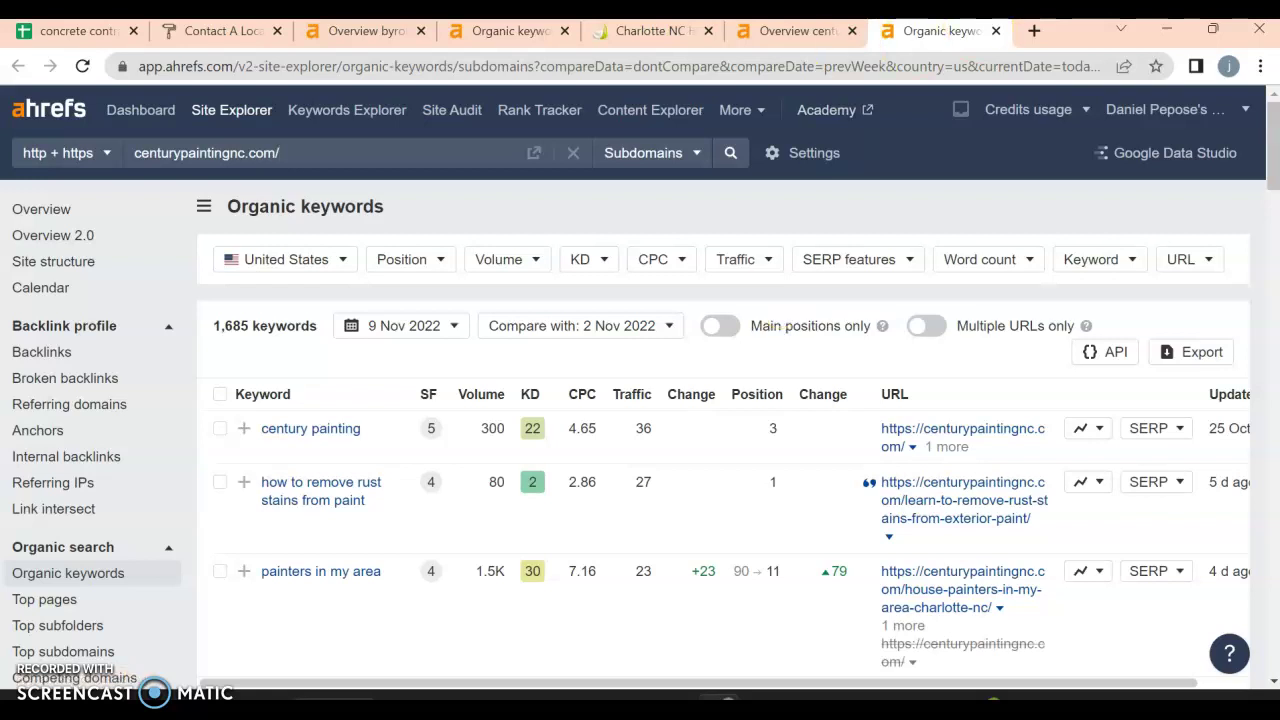
Step: Recheck the Ahrefs overview for centurypaintingnc.com and view the Century Painting homepage down to the Our News and Partners sections
{"action": "left_click", "coordinate": [790, 31]}
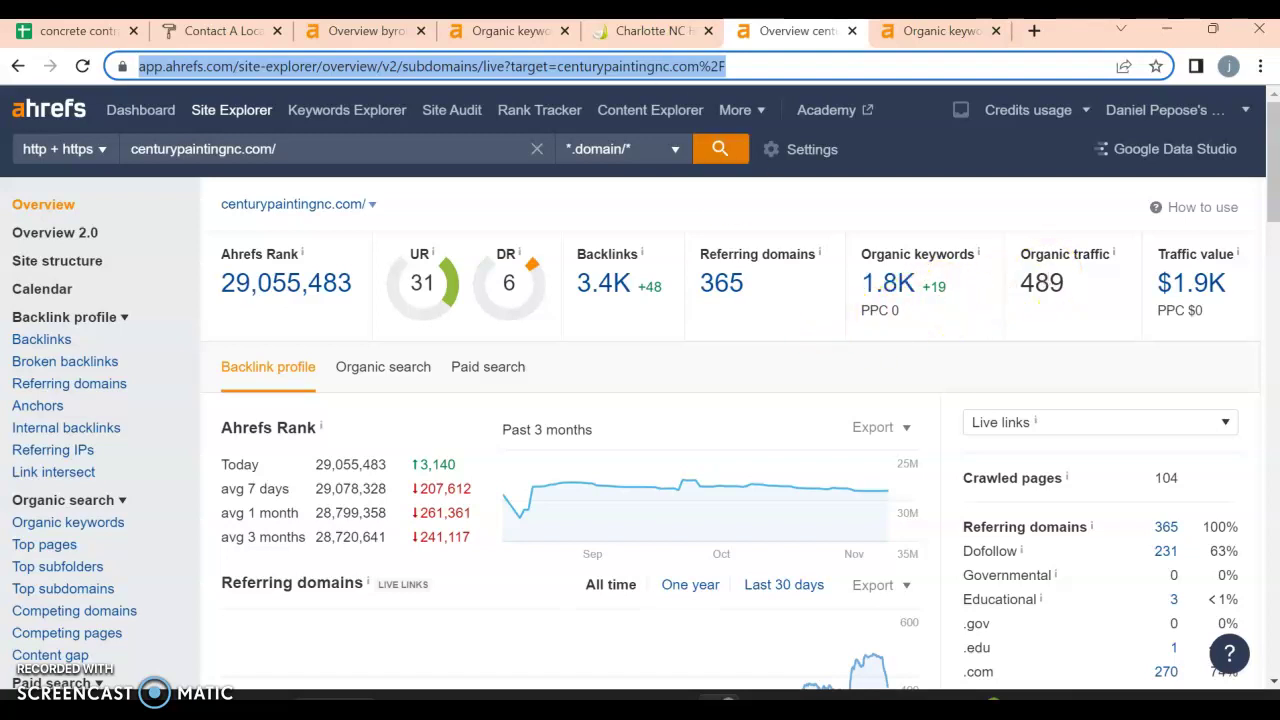
{"action": "left_click", "coordinate": [650, 31]}
{"action": "scroll", "coordinate": [752, 429], "scroll_direction": "down", "scroll_amount": 10}
{"action": "scroll", "coordinate": [750, 428], "scroll_direction": "down", "scroll_amount": 10}
{"action": "right_click", "coordinate": [749, 423]}
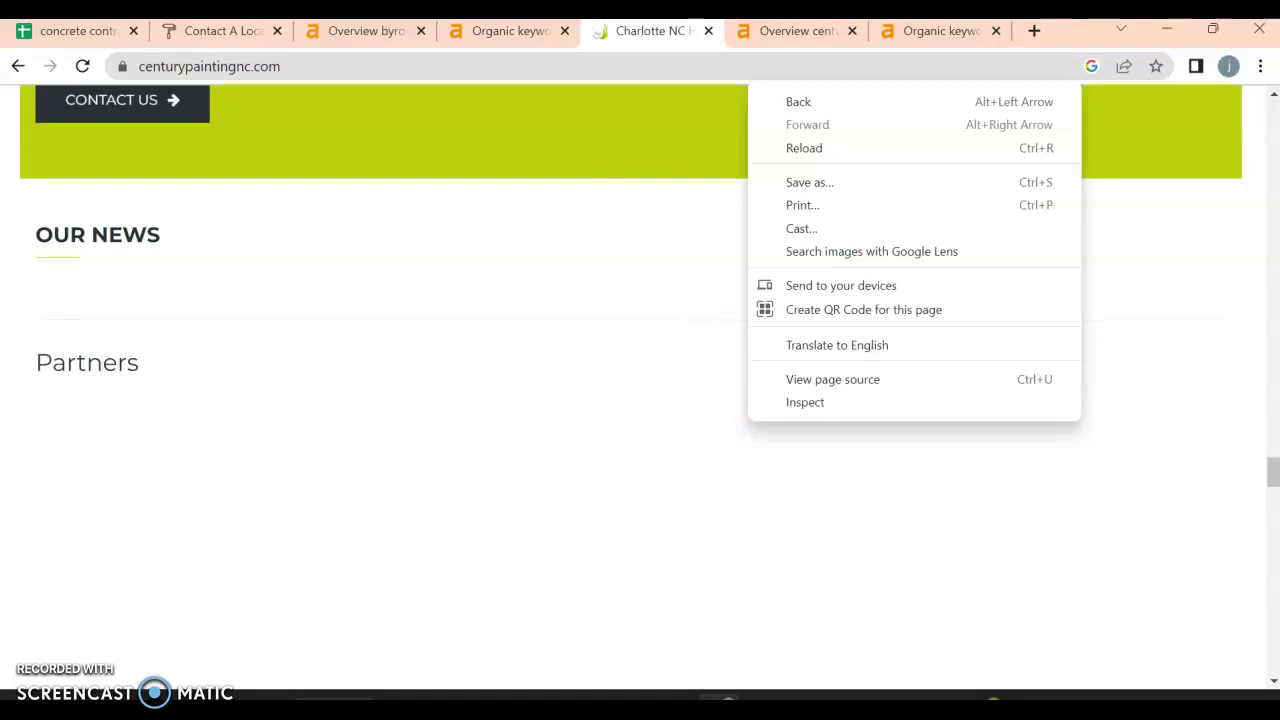
Step: Return to the Ahrefs overview for byronyorkpaintingnc.com to compare its backlinks, referring domains and organic keywords with the competitor's
{"action": "left_click", "coordinate": [352, 31]}
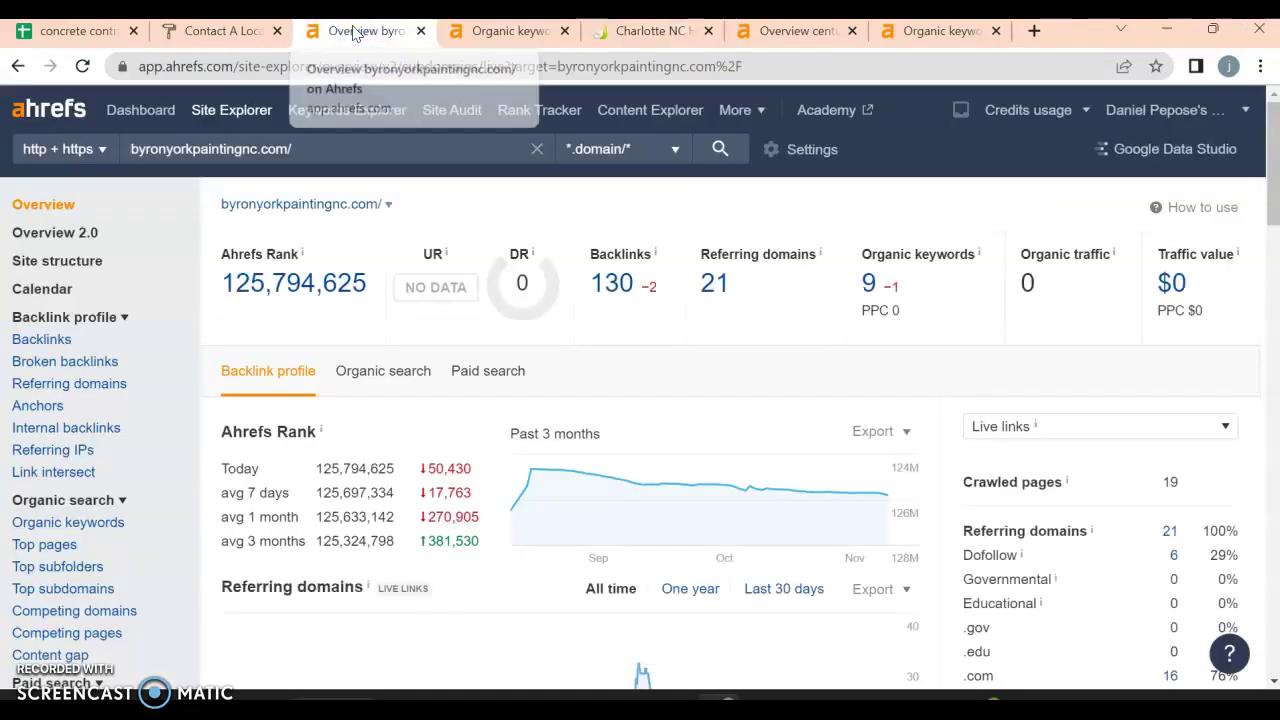
{"action": "left_click", "coordinate": [661, 375]}
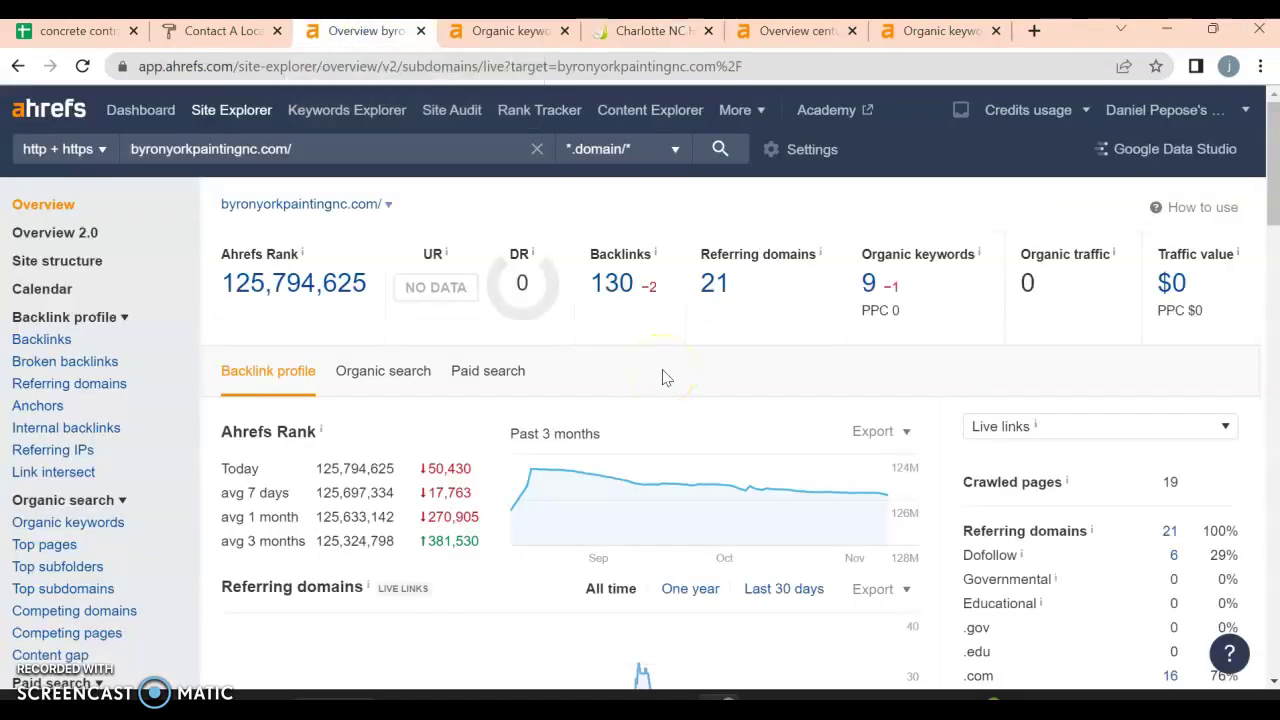